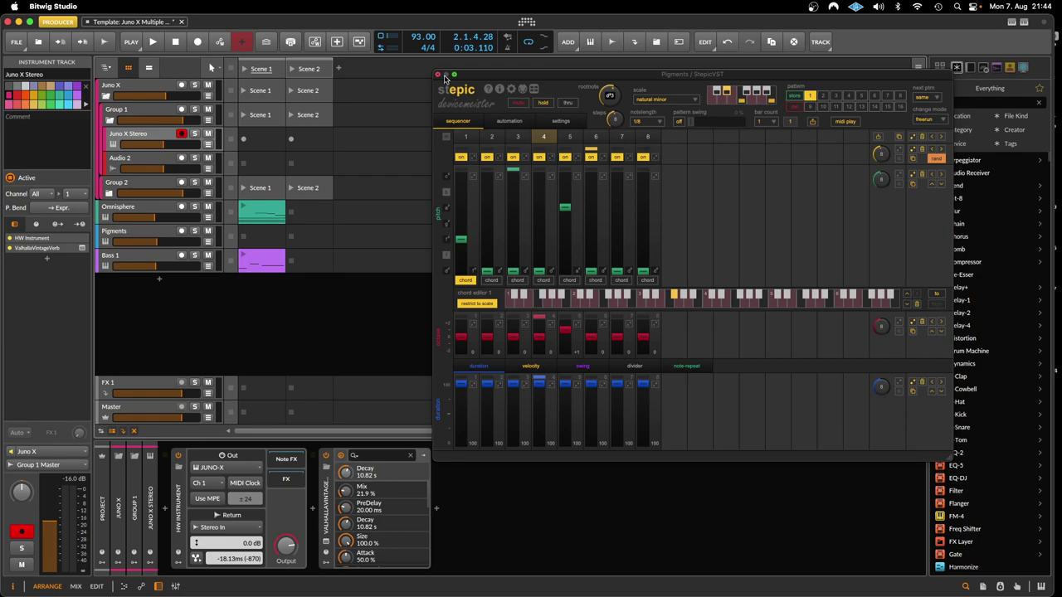
Close the StepicVST window, wake the Omnisphere instrument on its track, and launch that track's Scene 1 clip
click(438, 75)
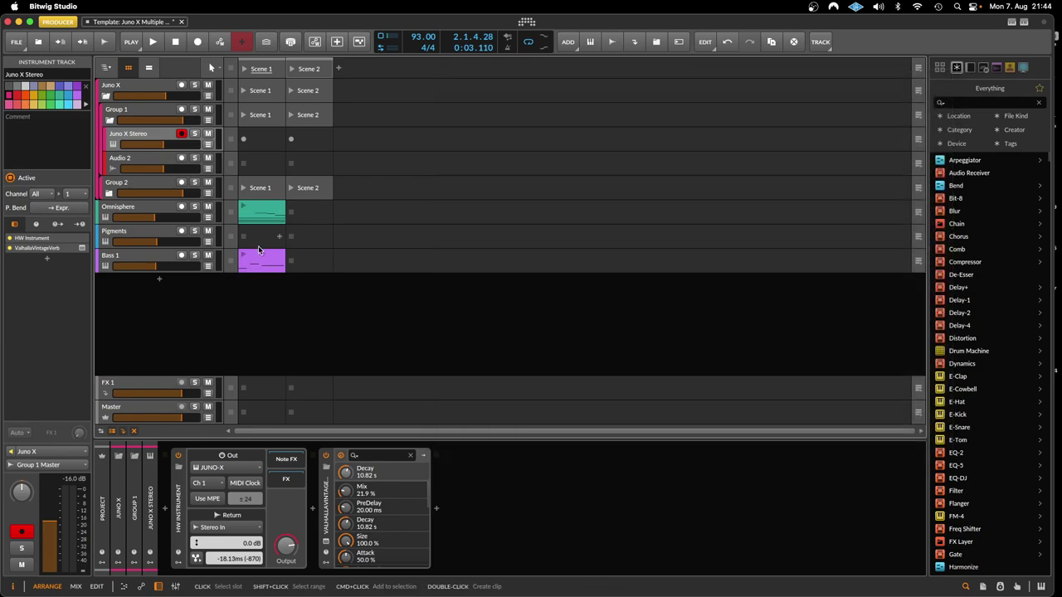
click(154, 214)
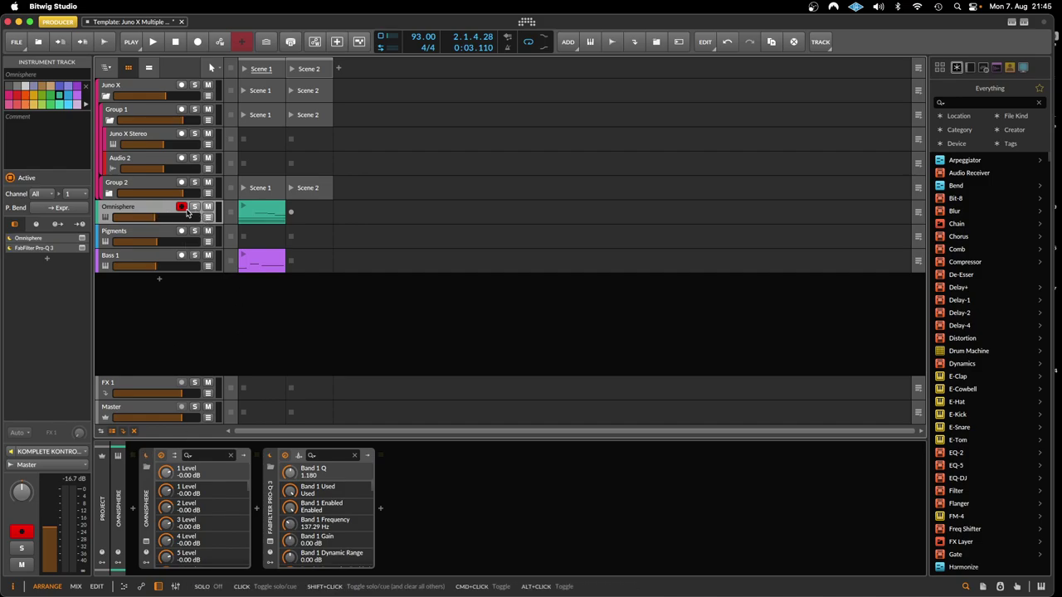
click(146, 542)
click(146, 543)
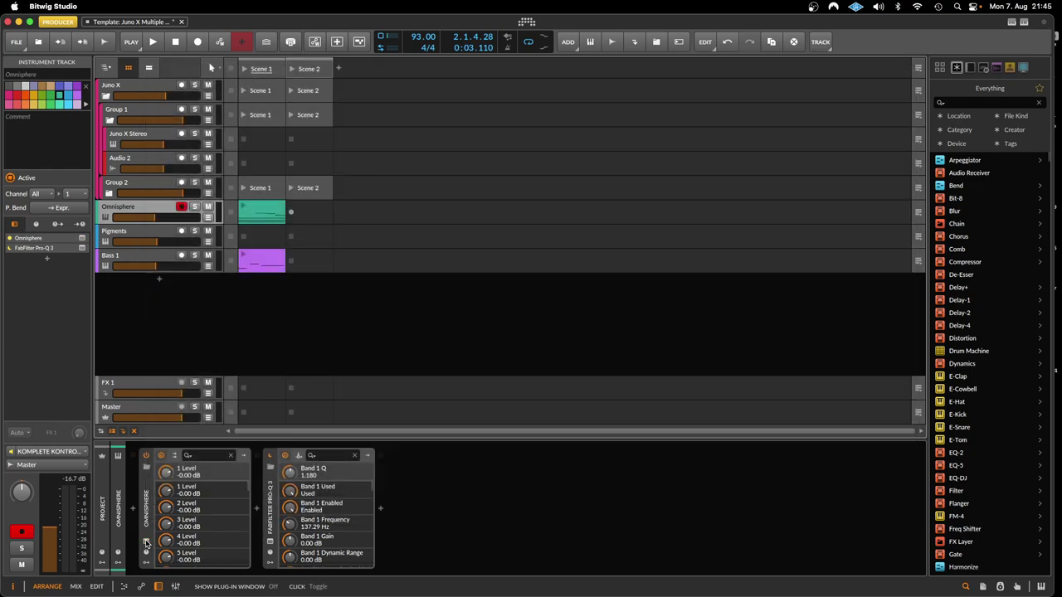
click(241, 205)
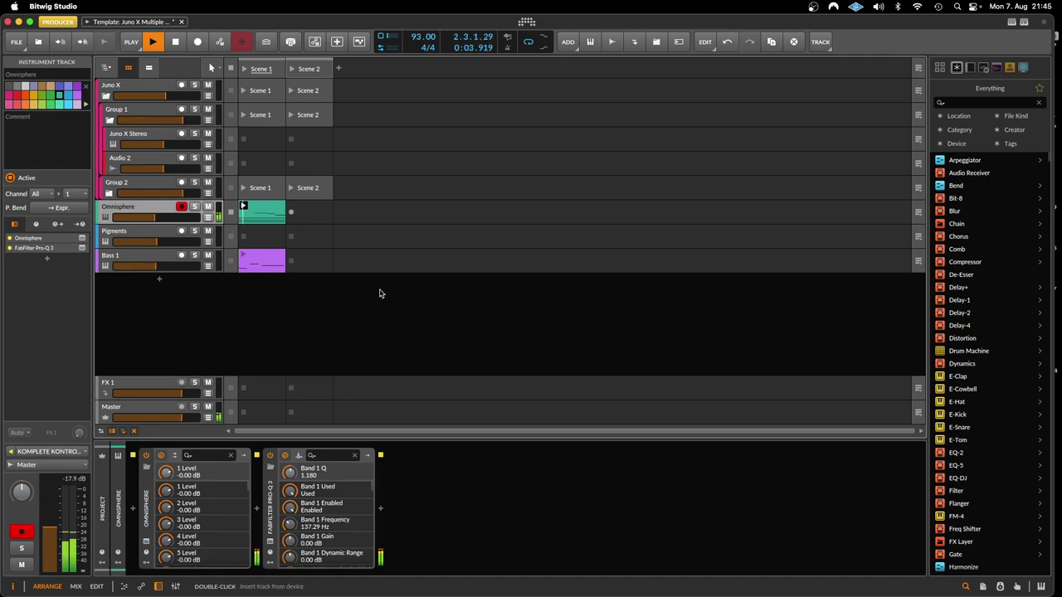
Examine the notes in the Omnisphere and Bass 1 Scene 1 clips, then close the note editor
double_click(260, 208)
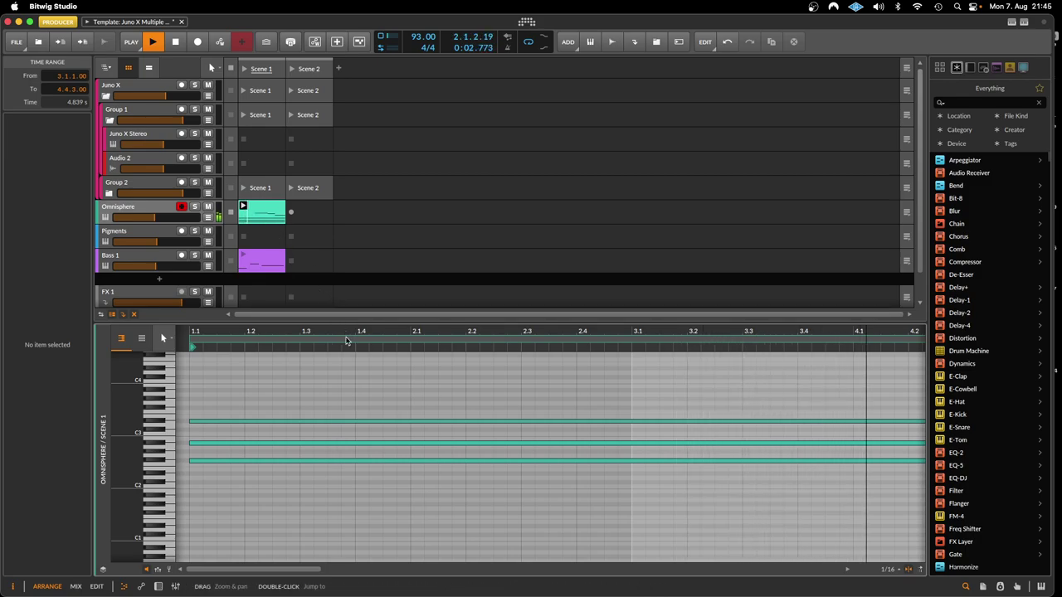
drag(346, 340, 369, 325)
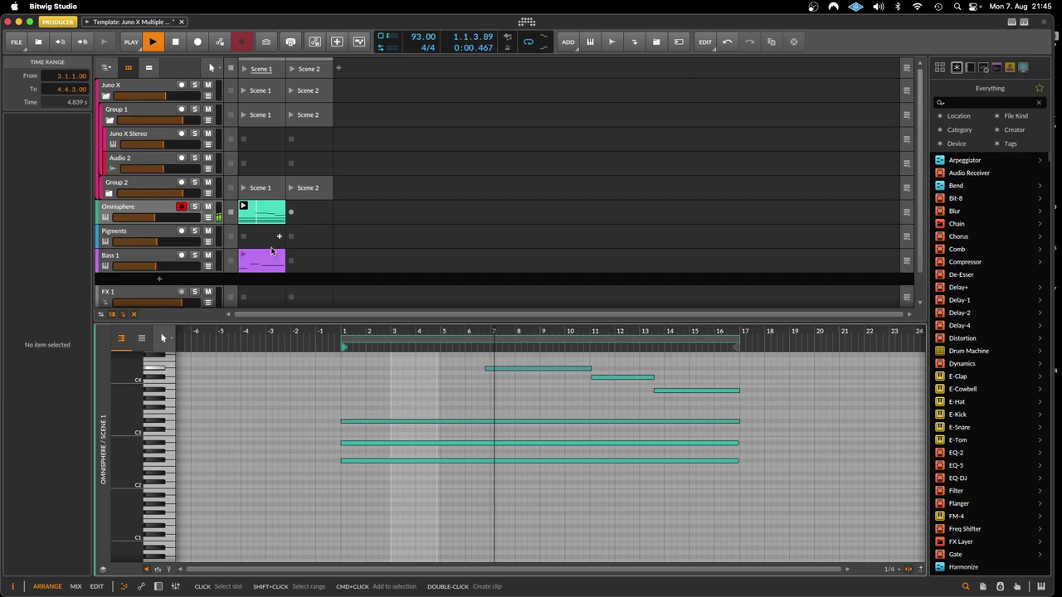
click(267, 260)
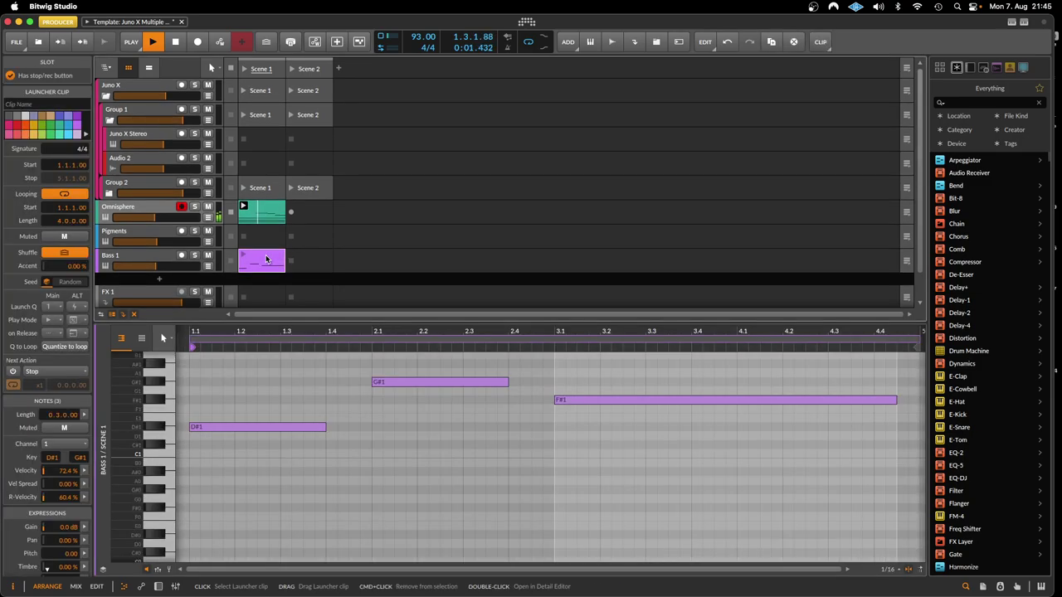
click(190, 186)
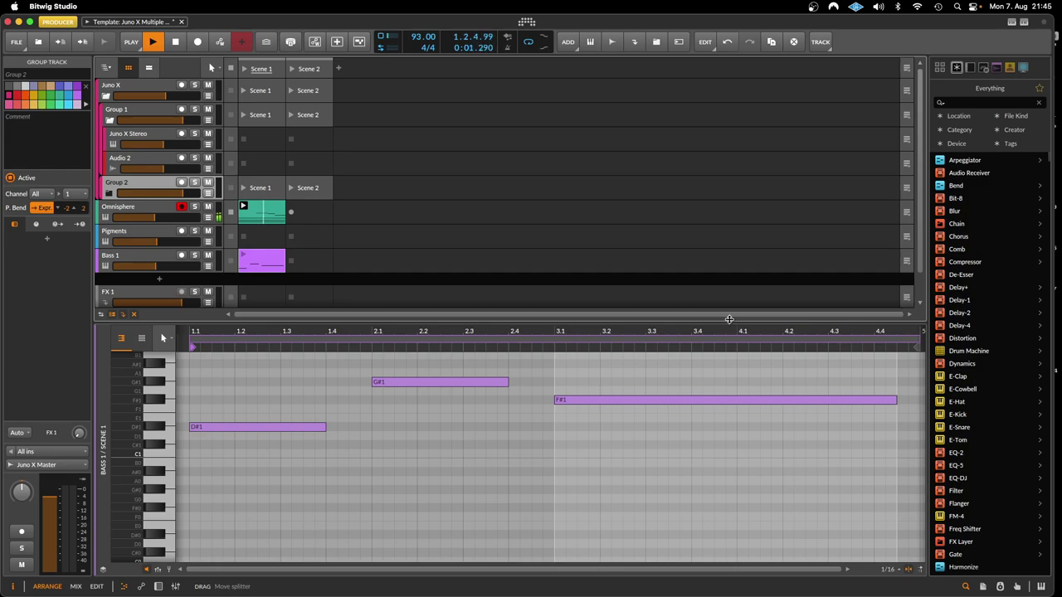
drag(729, 319, 755, 534)
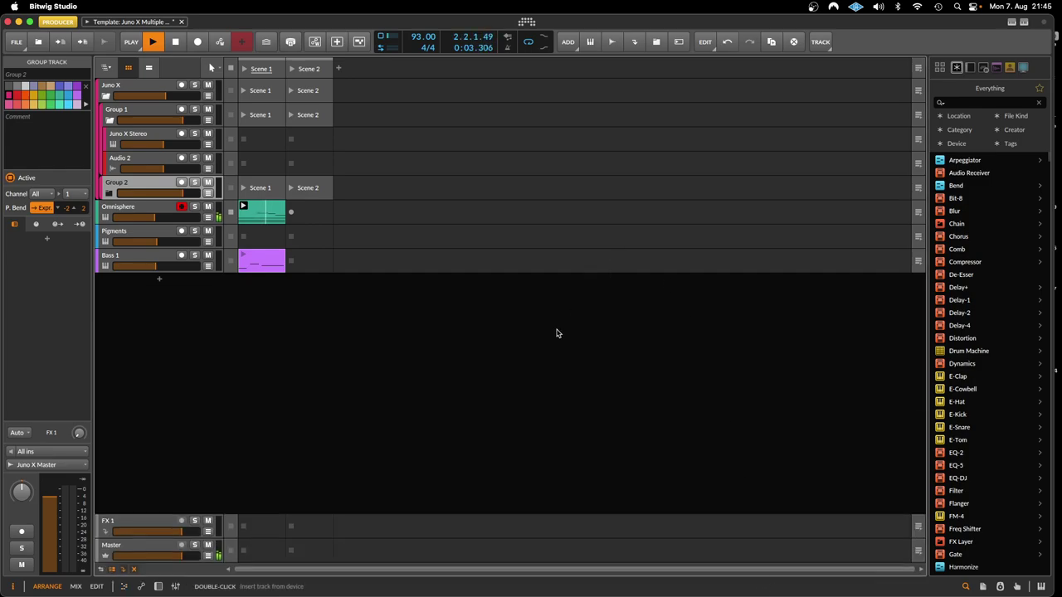
Turn off ValhallaDelay in the Pigments track's device chain and wake its FabFilter Pro-Q 3
click(158, 233)
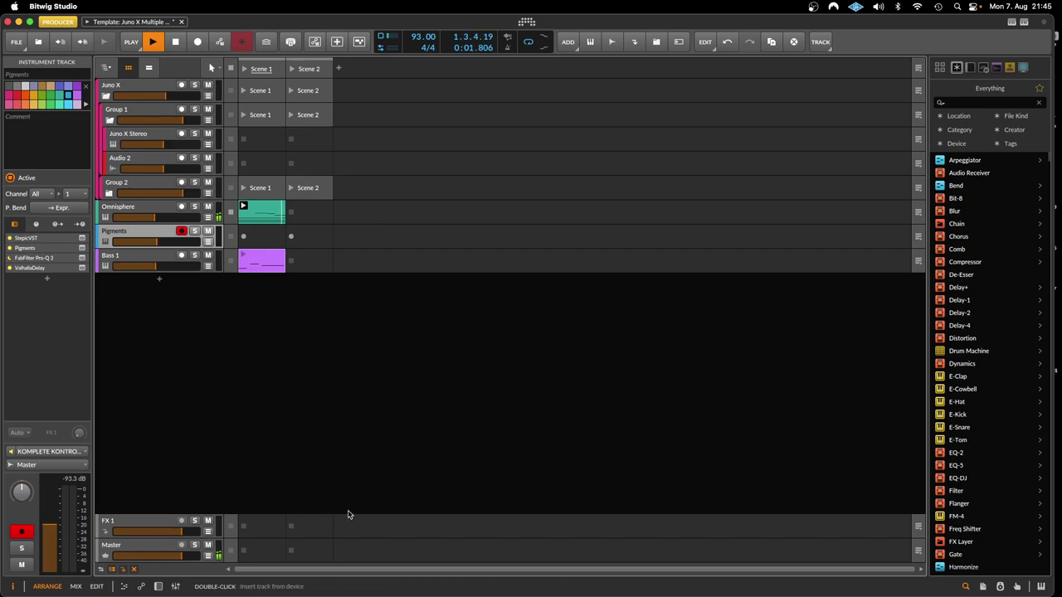
double_click(131, 242)
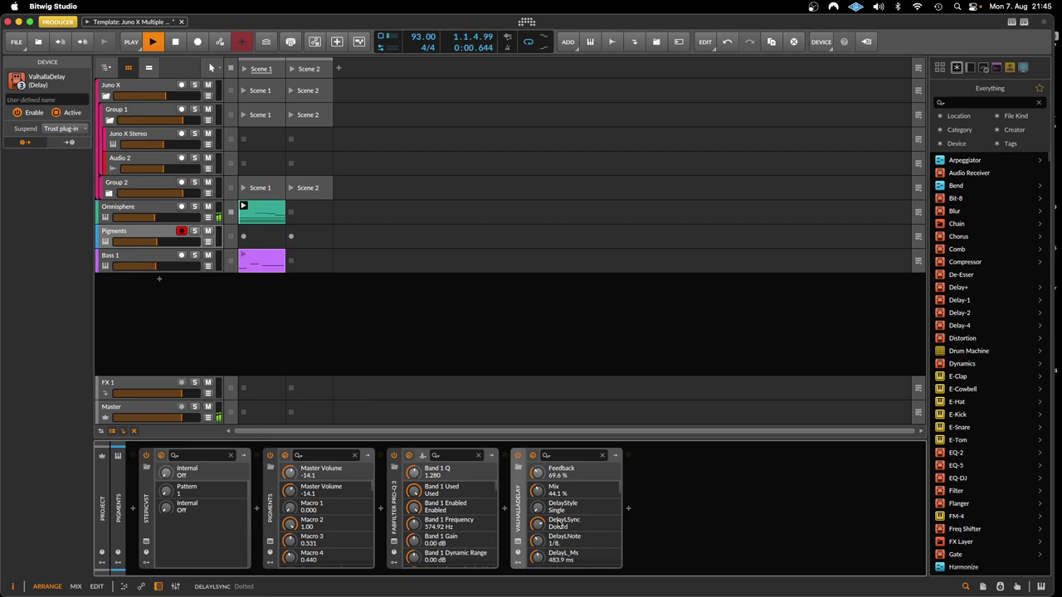
click(519, 542)
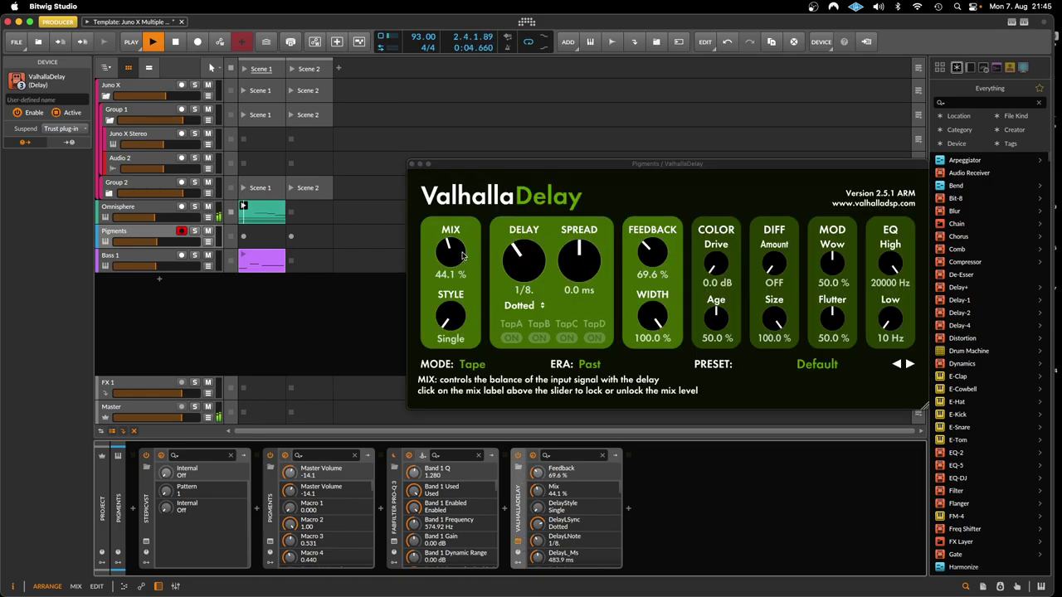
click(412, 166)
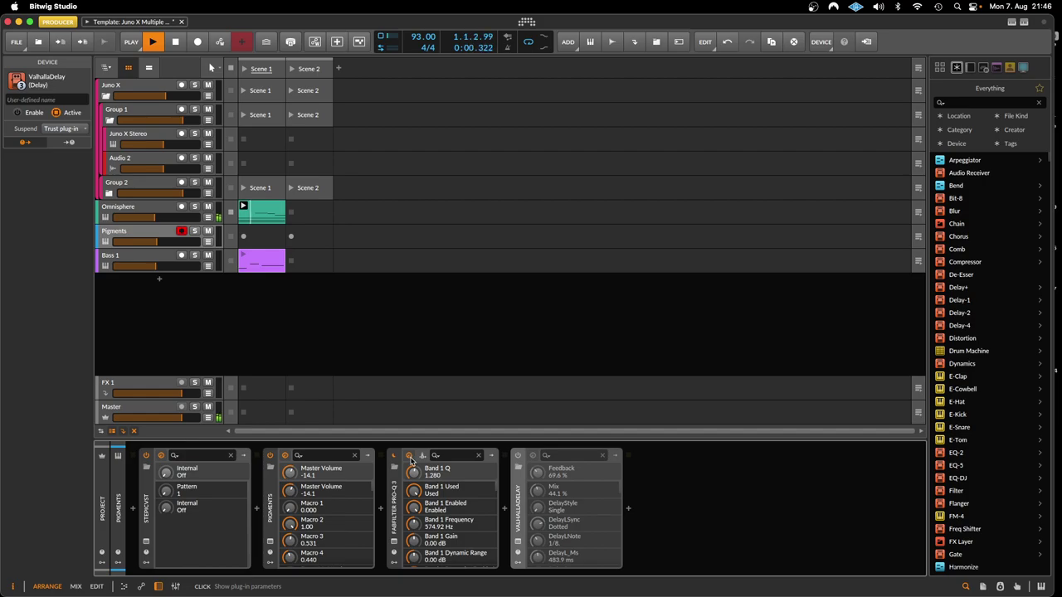
click(395, 543)
click(396, 545)
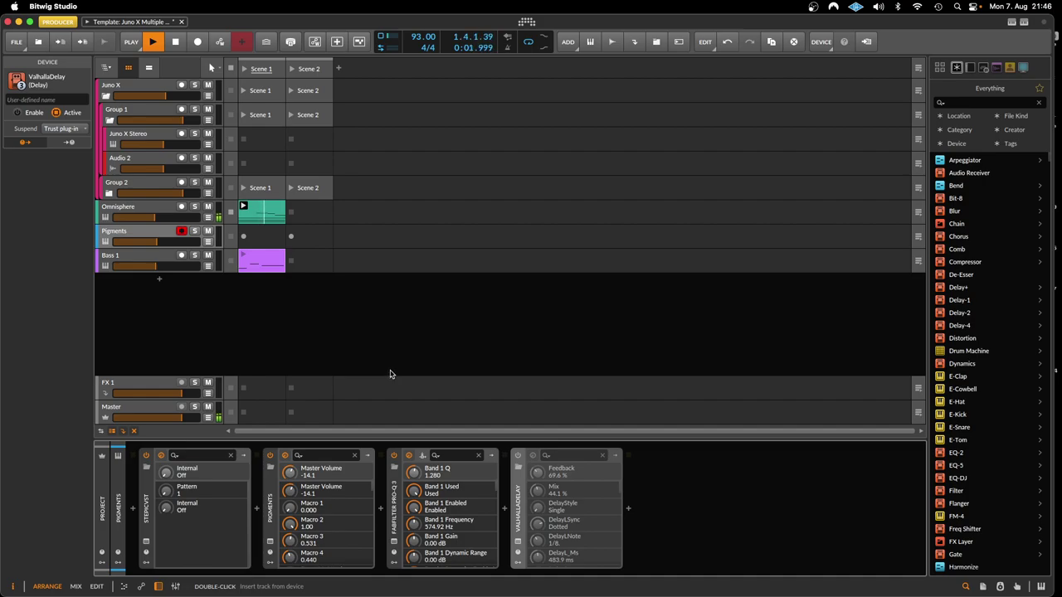
Show the Bass 1 track's Polysynth device and launch the track's Scene 1 clip
click(138, 259)
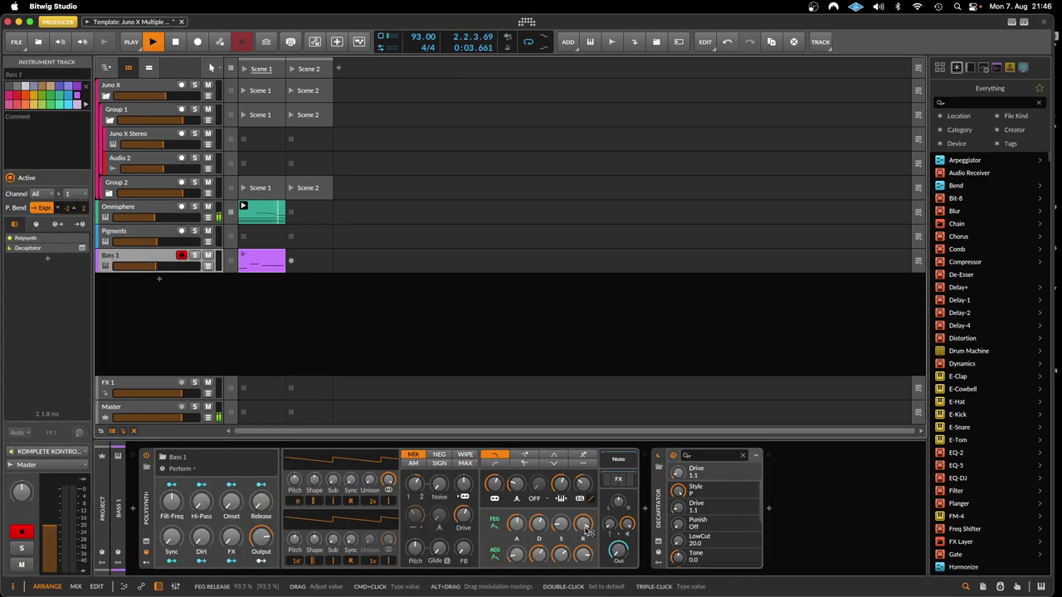
drag(584, 525, 583, 557)
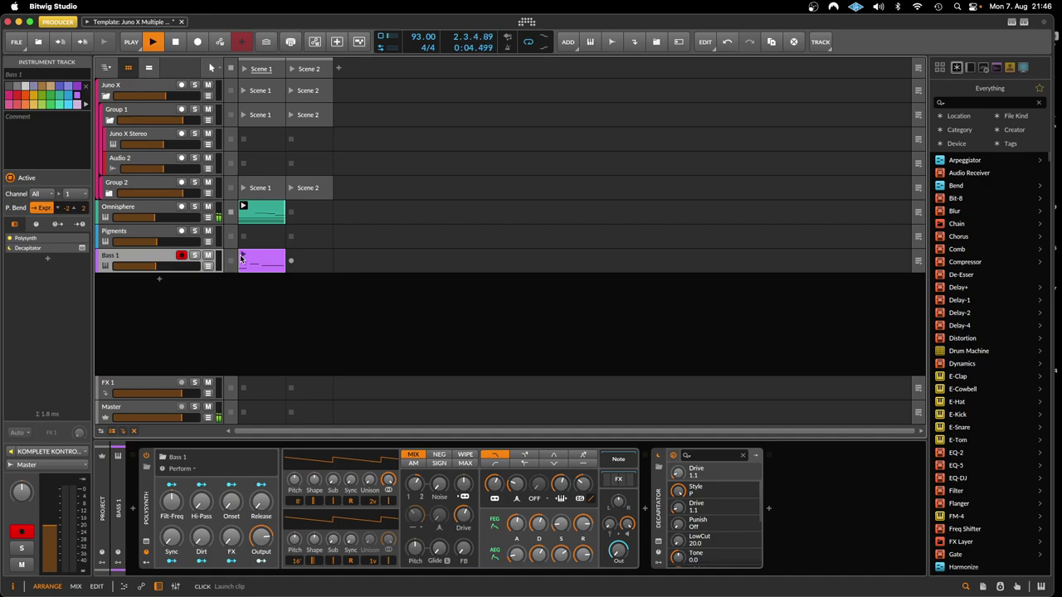
click(242, 258)
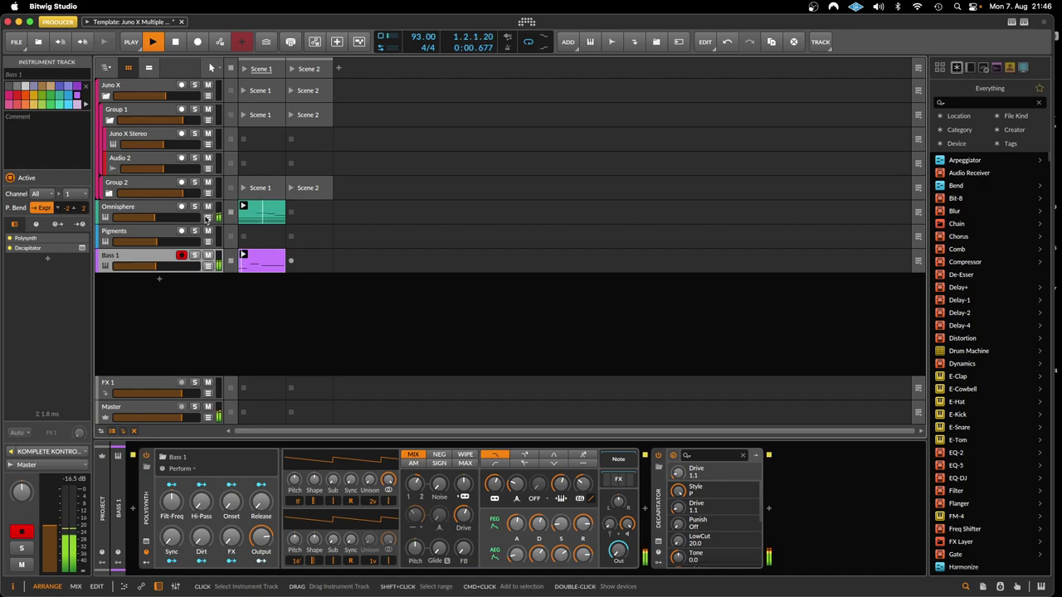
Open the StepicVST sequencer on the Pigments track, move its window clear of the clips, and keep Pigments selected for playing
click(146, 235)
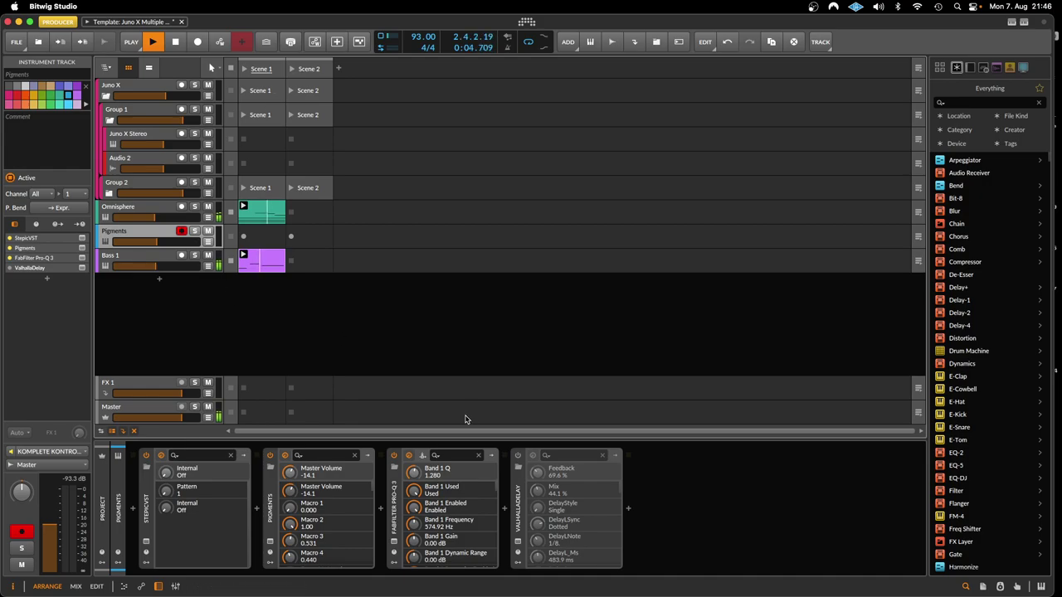
click(146, 541)
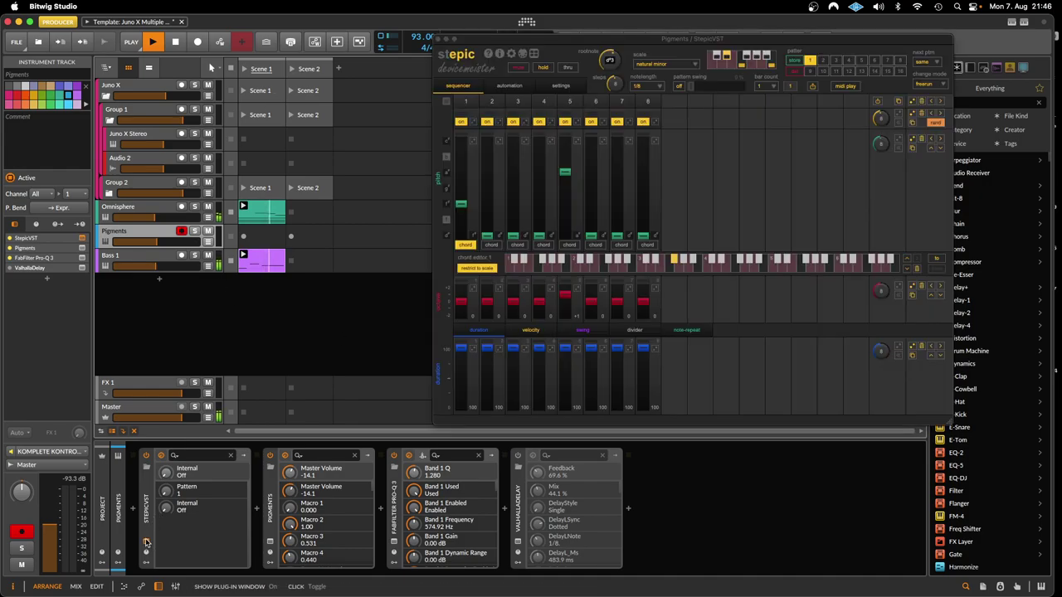
drag(728, 39, 803, 32)
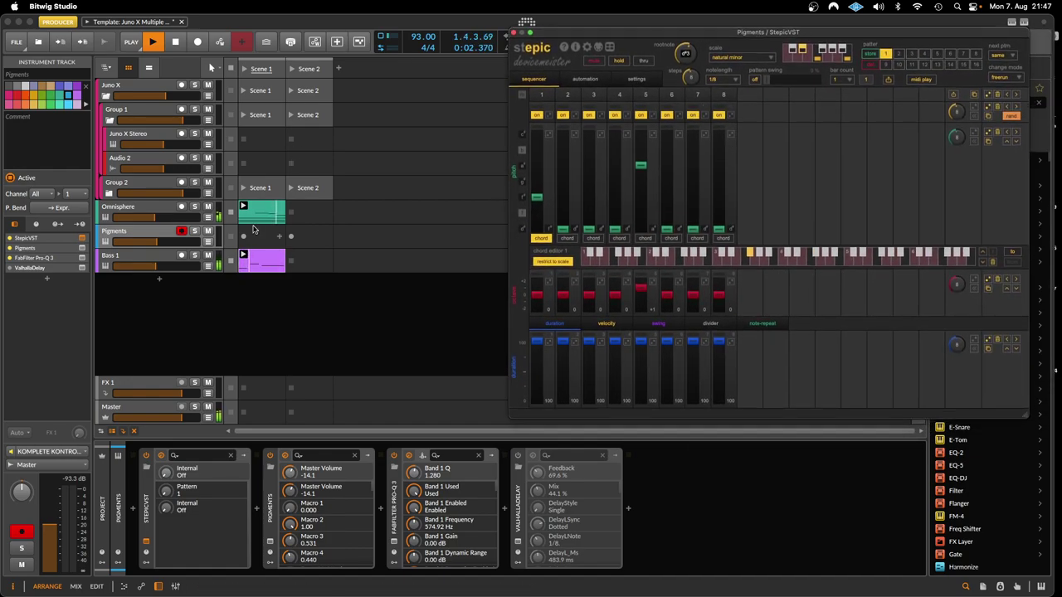
click(142, 235)
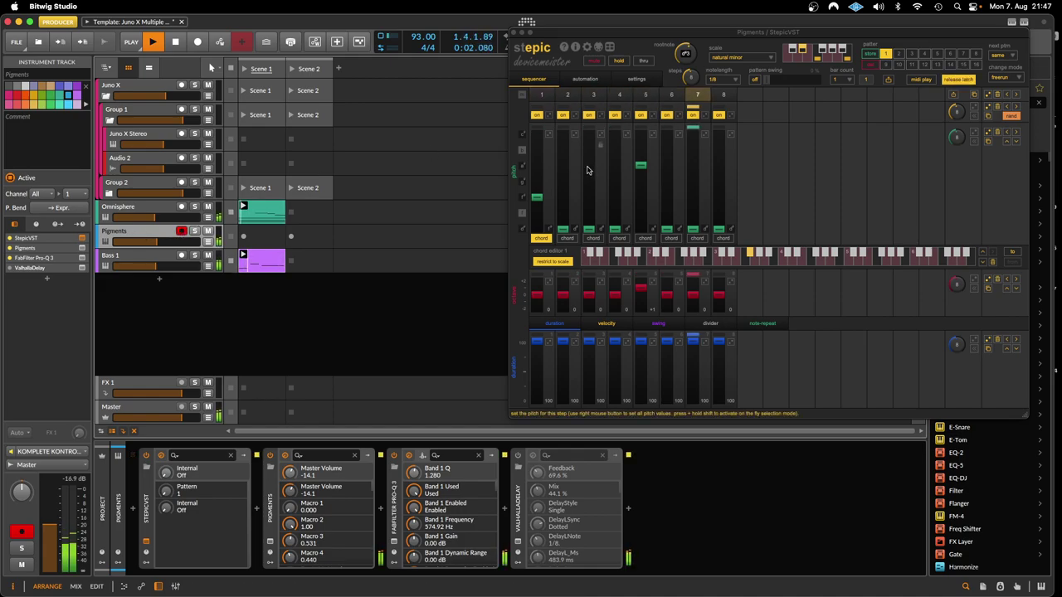
Try a lower pitch on sequencer step 5, restore it, and set that step's octave to 0
drag(647, 172, 640, 182)
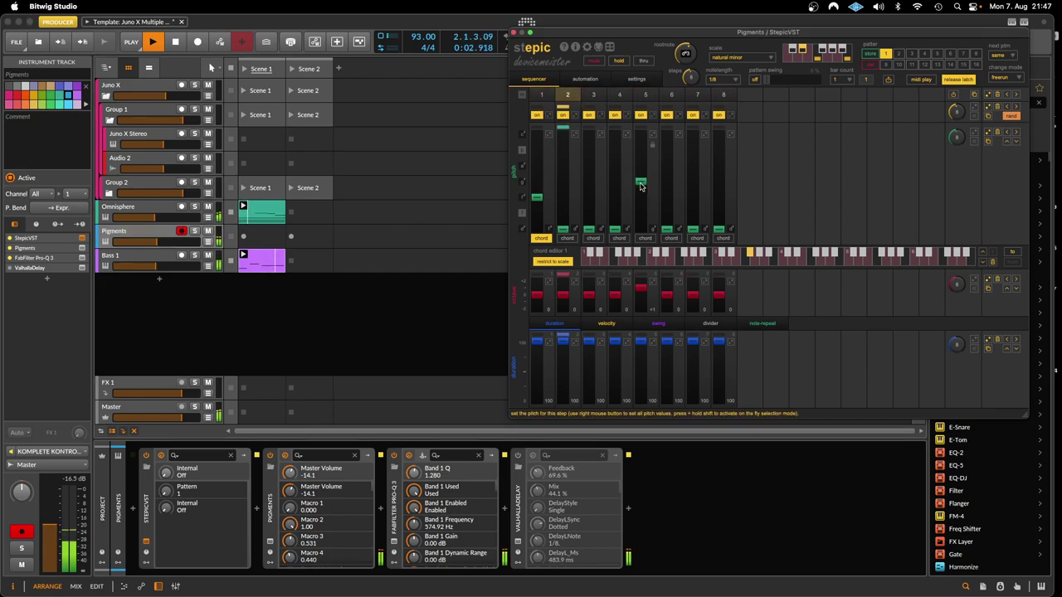
drag(641, 182, 640, 165)
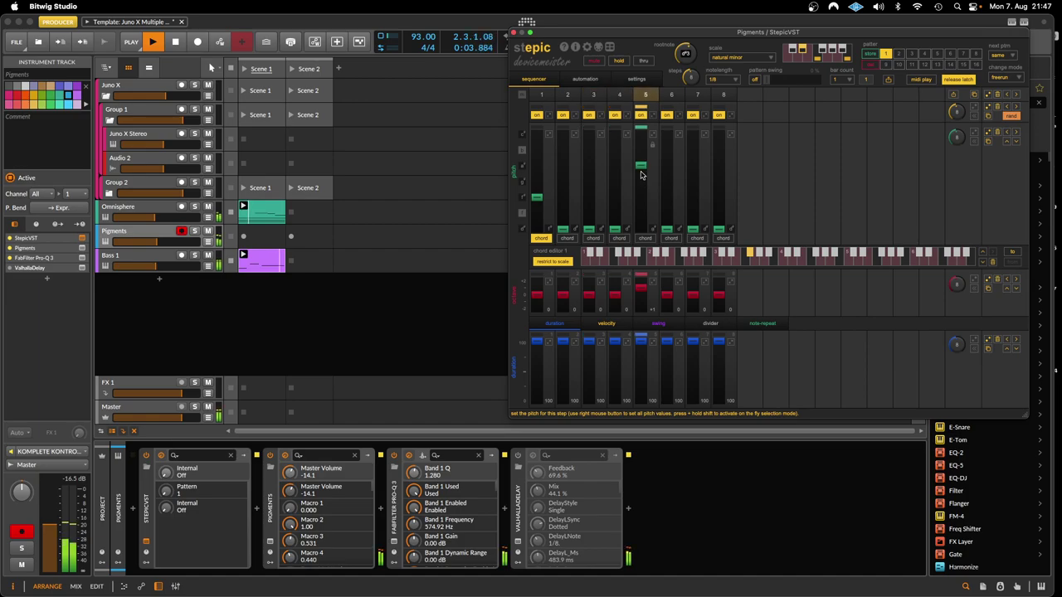
click(640, 298)
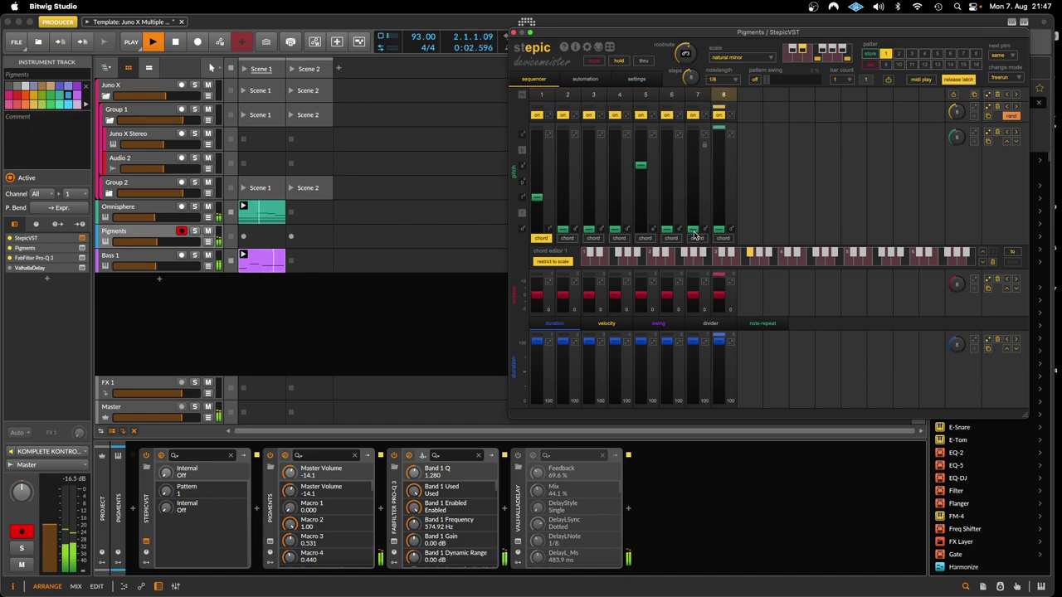
Raise the pitch of sequencer step 8, trying higher notes before settling on the same level as step 5
drag(720, 229, 720, 165)
scroll(719, 165, up, 2)
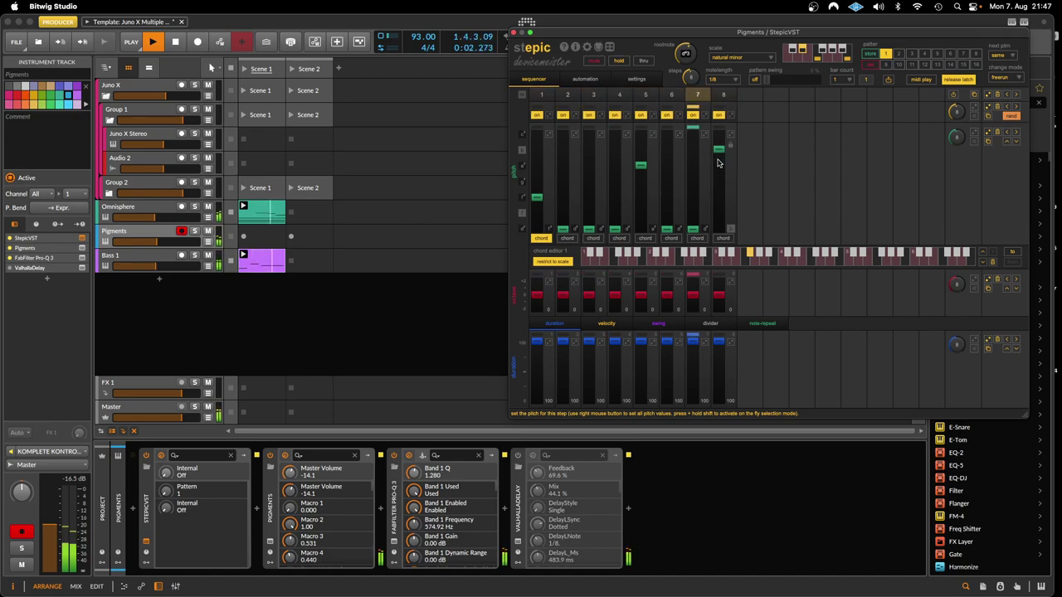
drag(718, 150, 720, 137)
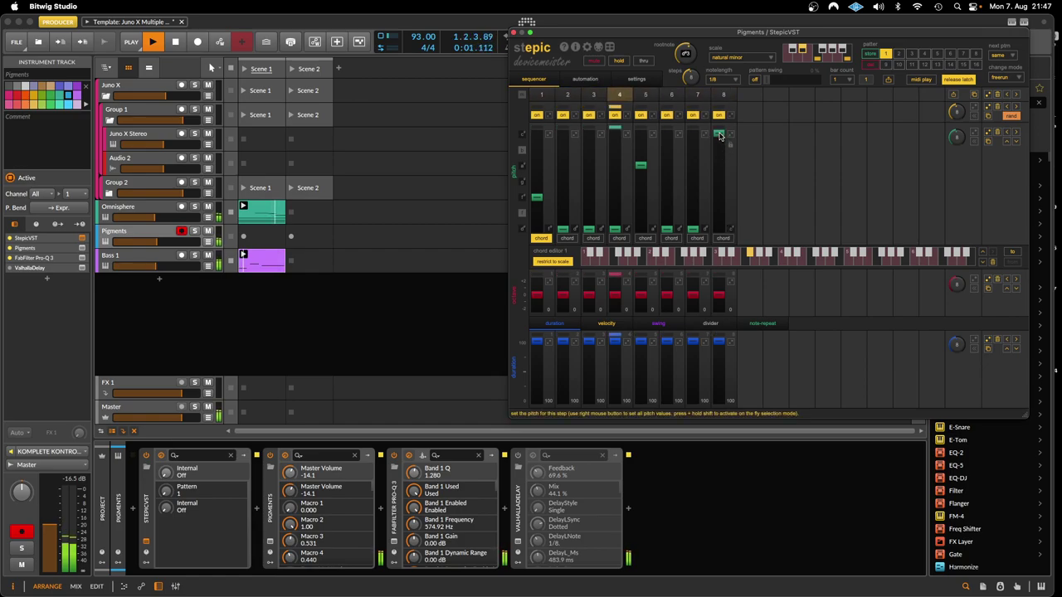
drag(720, 137, 719, 172)
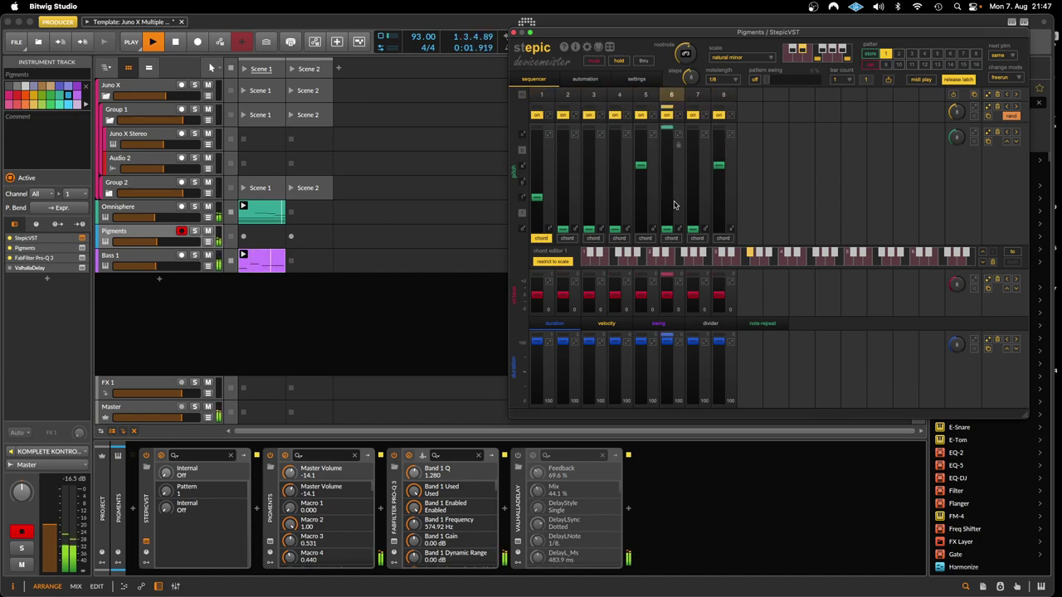
Set step 8's octave to +1 and lower its pitch to the same level as step 1
drag(719, 297, 719, 288)
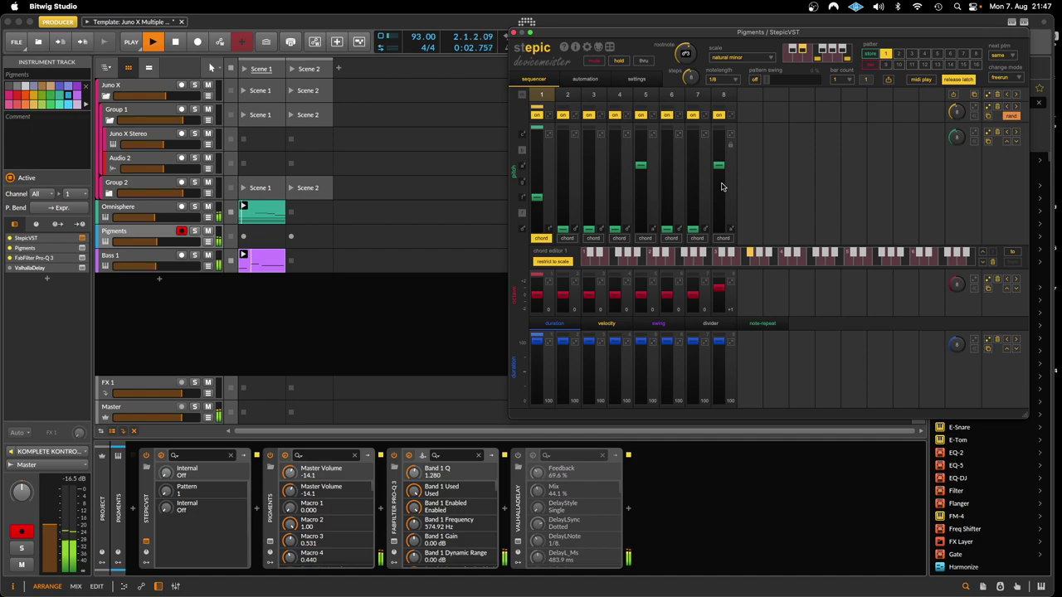
drag(719, 169, 720, 186)
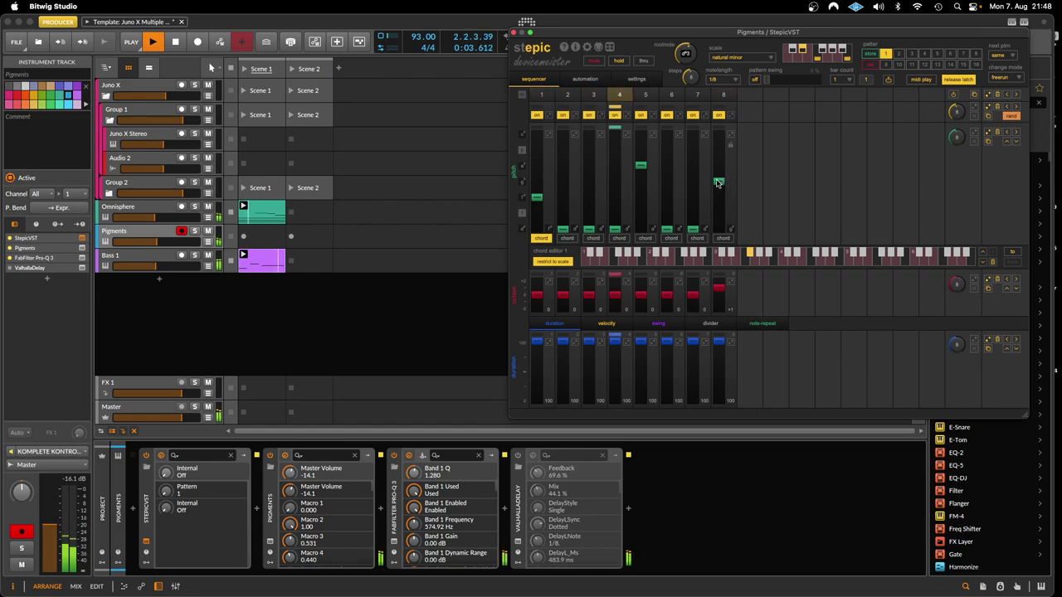
drag(719, 182, 720, 198)
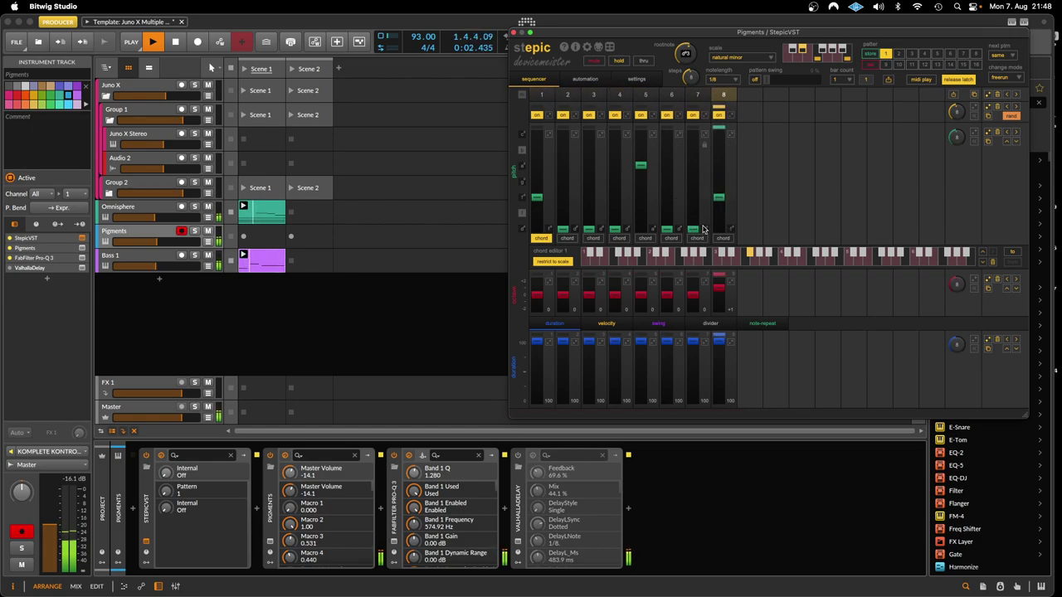
Raise step 7's pitch to the same level as step 5 and set its octave to +1
drag(694, 226, 694, 190)
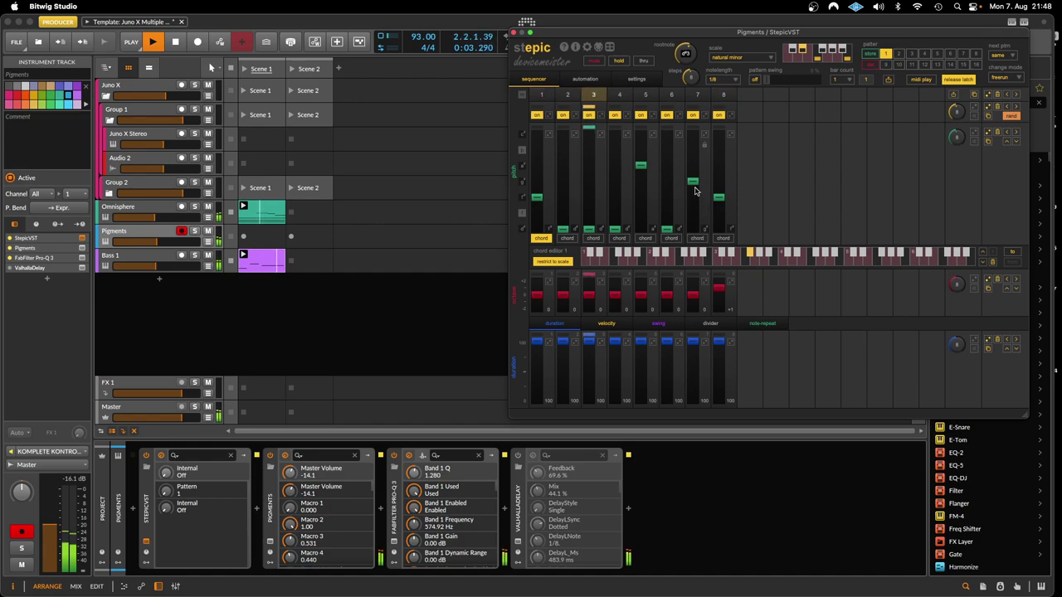
drag(693, 180, 693, 171)
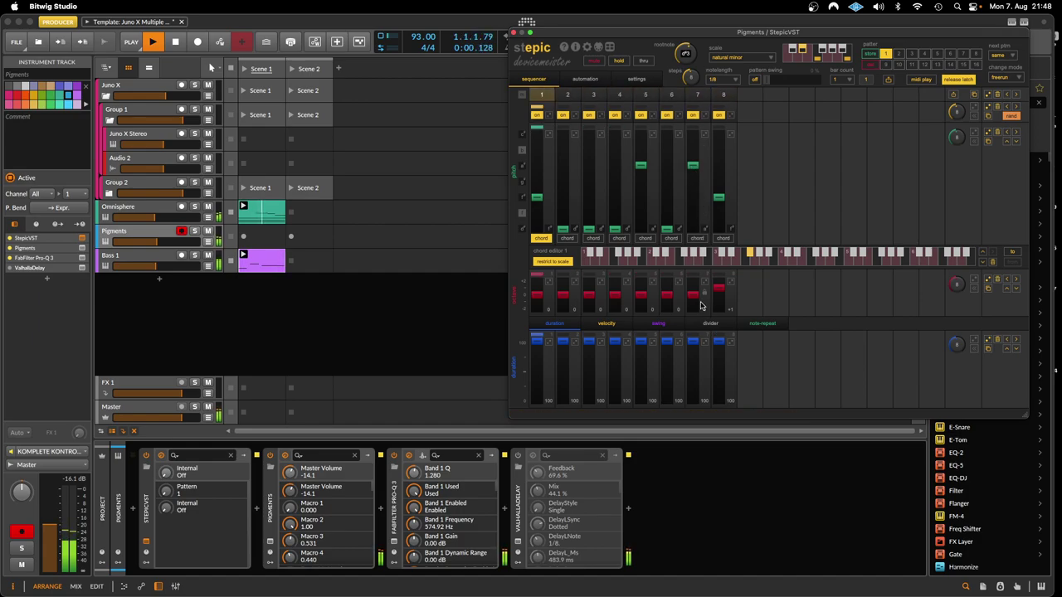
drag(693, 295, 693, 287)
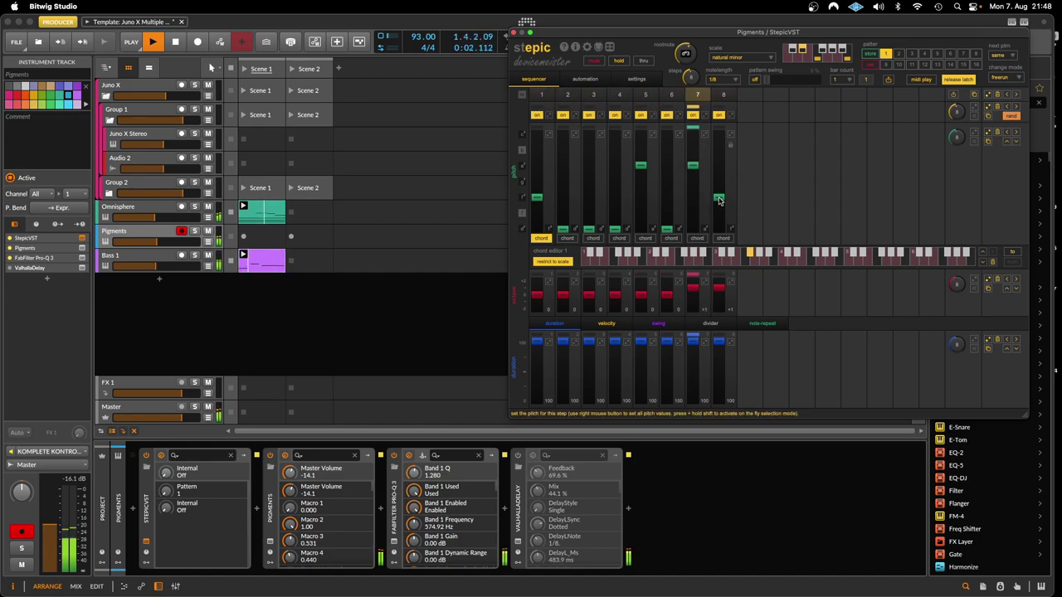
Set step 7's pitch one notch below step 5's and step 8's level with step 5's, with both octaves at 0
drag(693, 166, 718, 165)
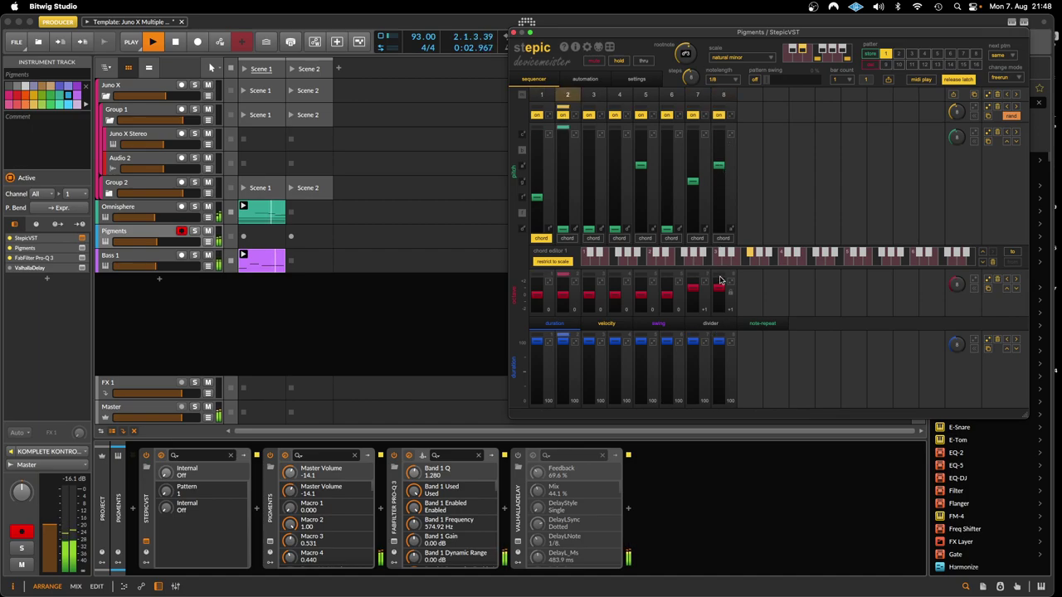
drag(695, 288, 720, 301)
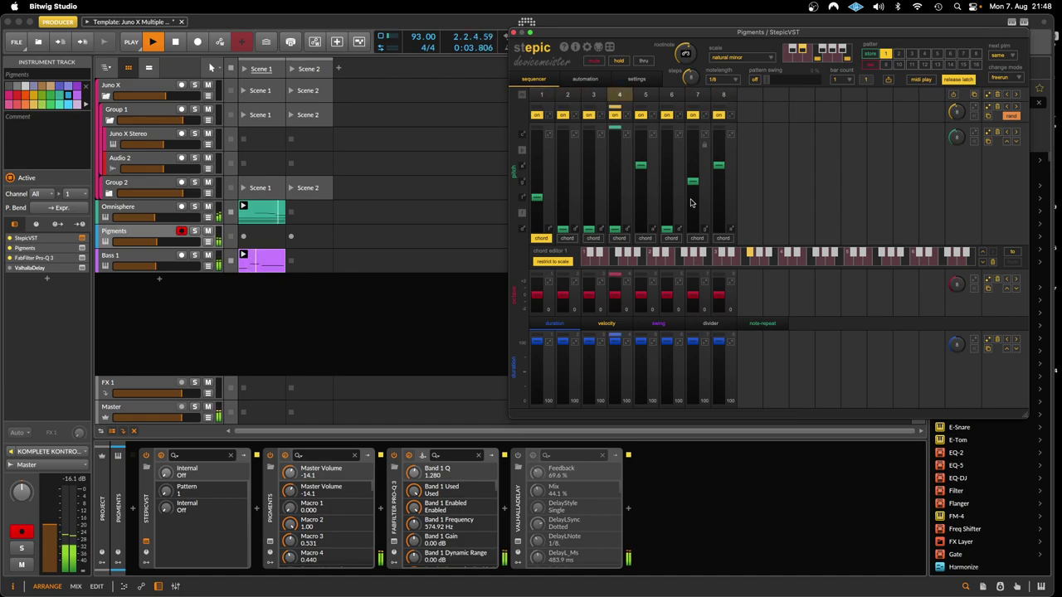
Try higher pitches on sequencer step 3, then bring it back to the lowest level
click(591, 214)
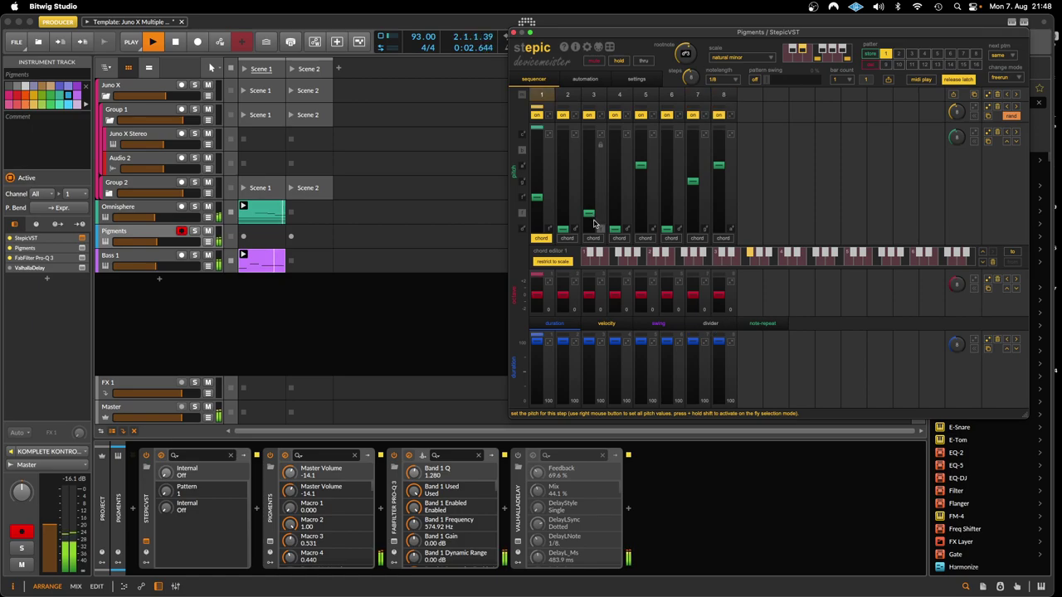
drag(593, 224, 595, 204)
click(590, 198)
drag(590, 197, 590, 228)
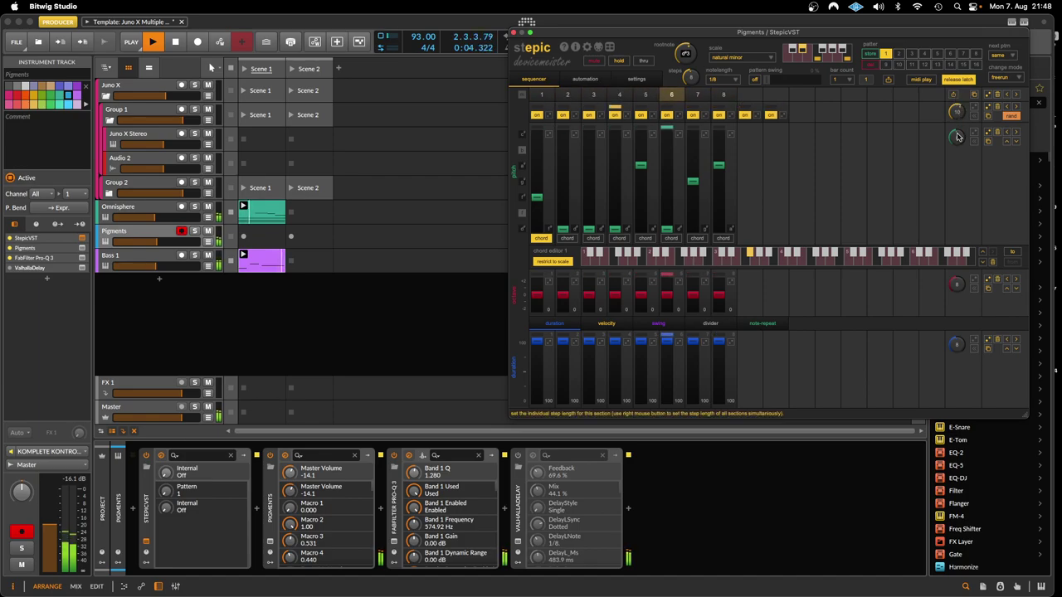
Extend the gate row to 11 steps and raise step 8's pitch one notch above step 5's
scroll(959, 121, up, 1)
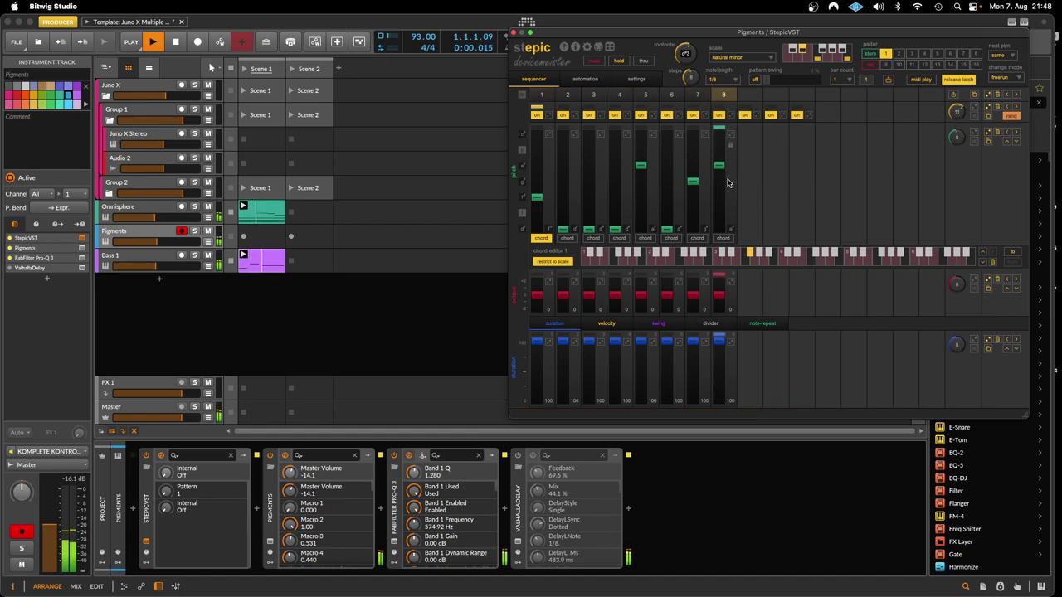
drag(727, 182, 722, 161)
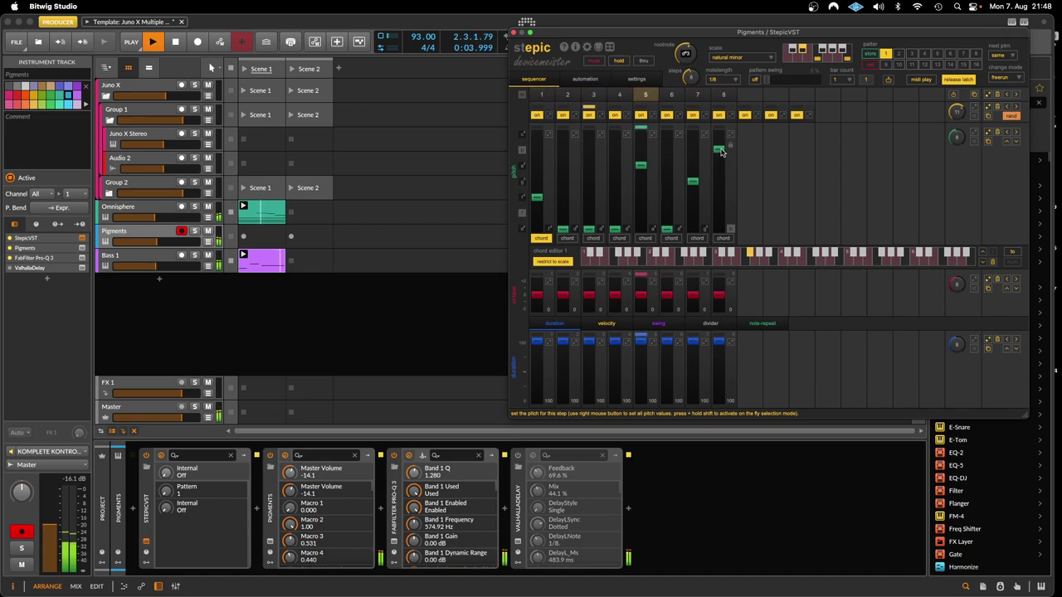
Extend the pitch row to 9 steps and set step 9's pitch one notch above the lowest level
scroll(960, 144, up, 1)
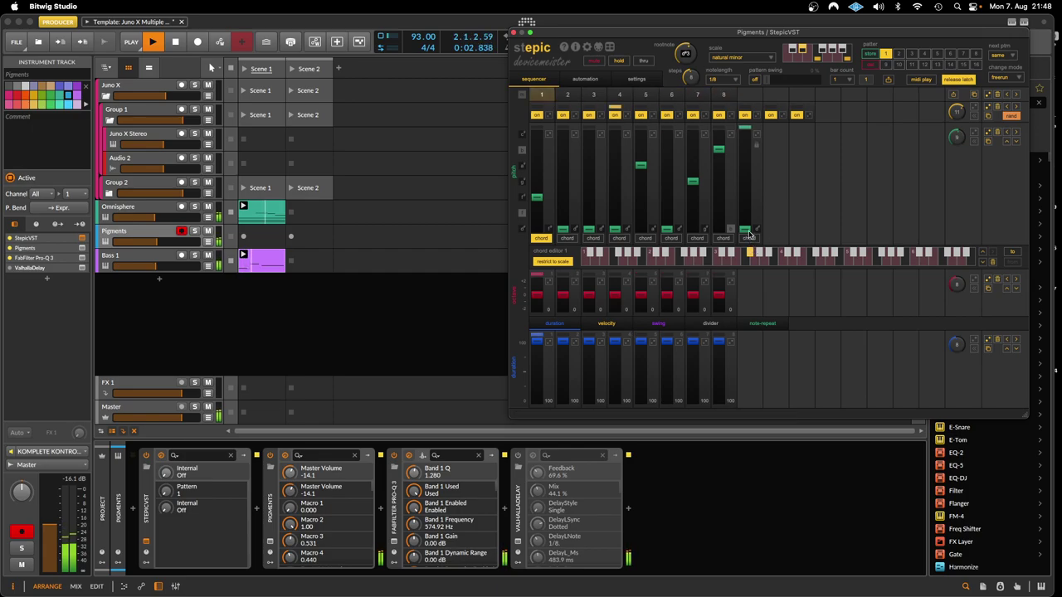
drag(746, 229, 744, 208)
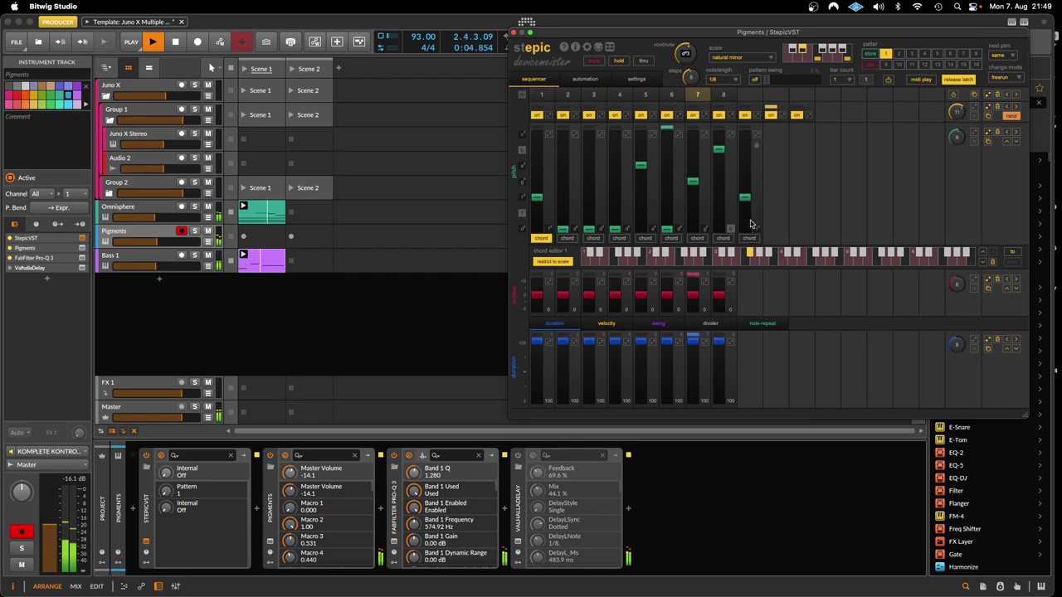
click(745, 209)
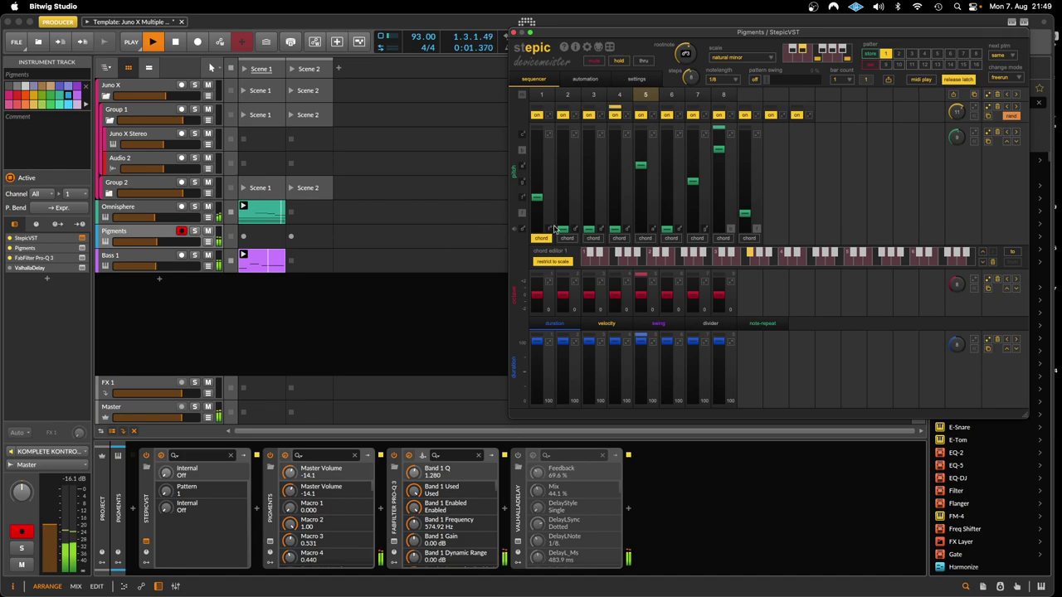
Set step 3's octave to +1 and its pitch level with step 9's, trying higher pitches before settling
drag(590, 232, 589, 183)
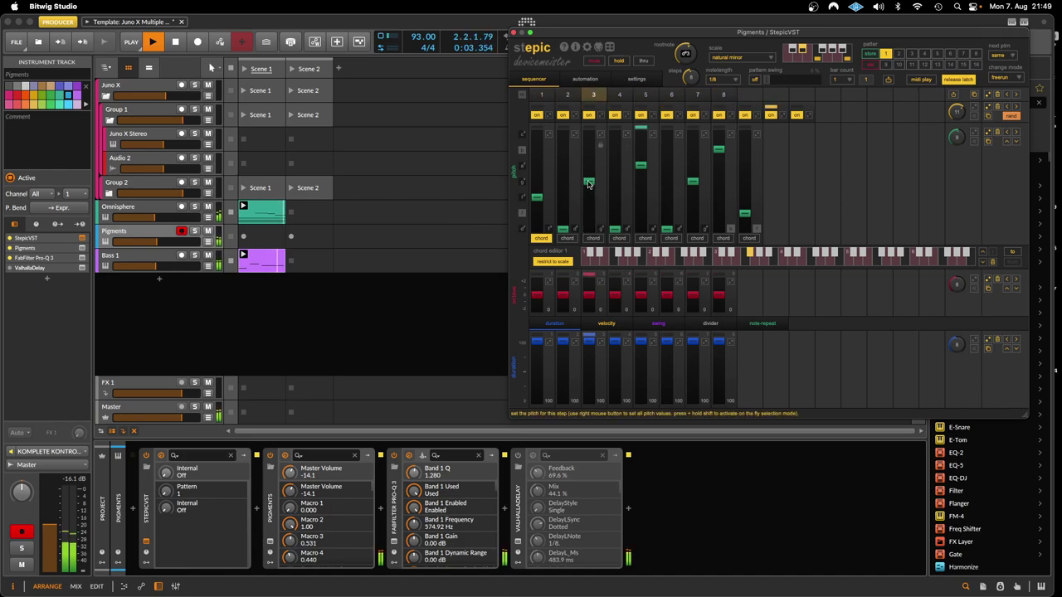
click(588, 285)
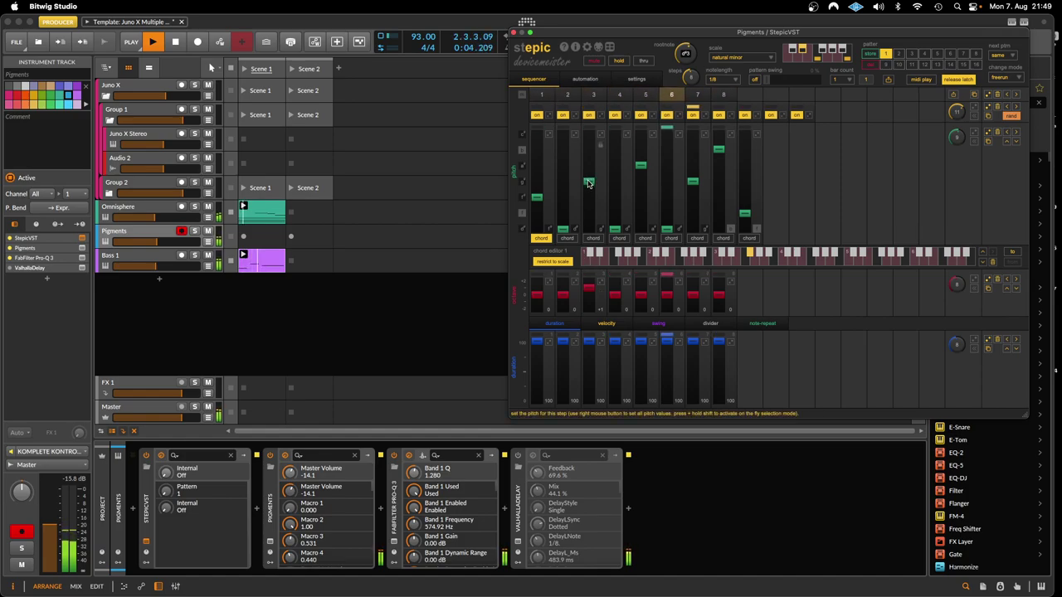
scroll(589, 180, up, 1)
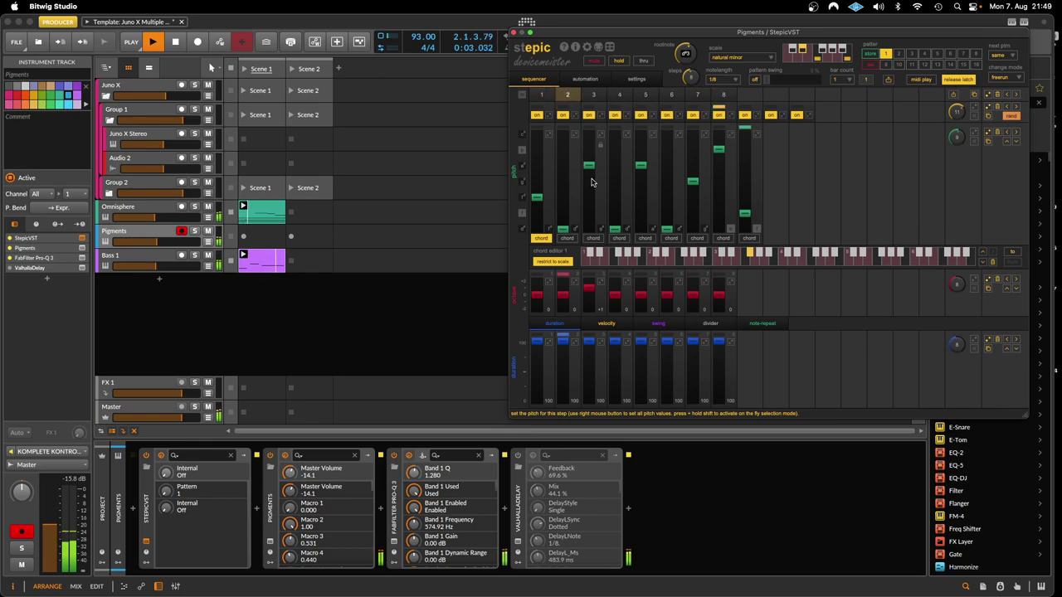
scroll(589, 181, down, 1)
drag(590, 181, 592, 212)
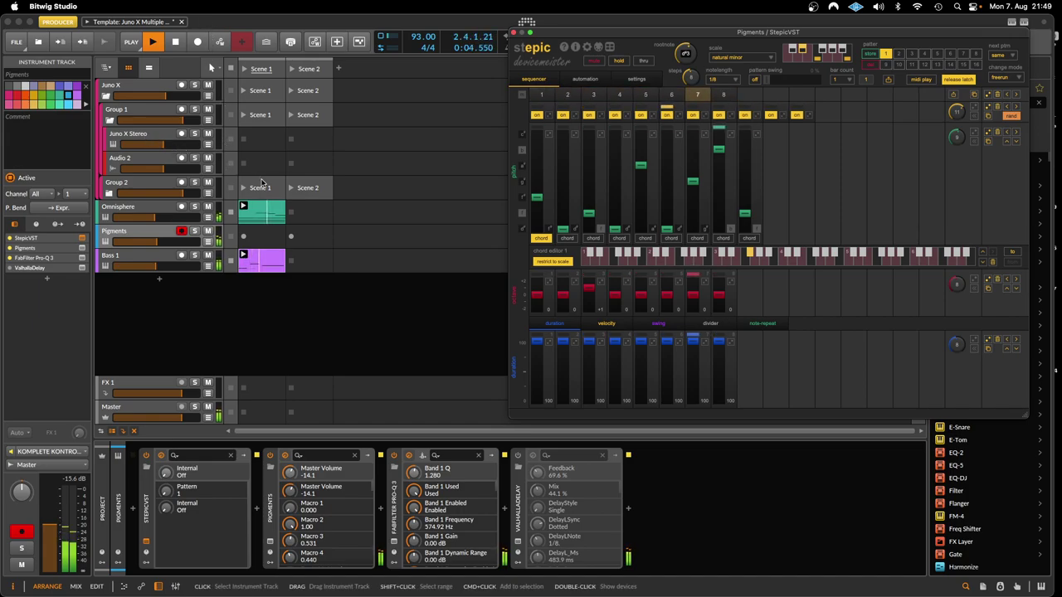
Enable ValhallaDelay on the Pigments track and set its mix to 48.5 % and feedback to 75.2 %
click(155, 266)
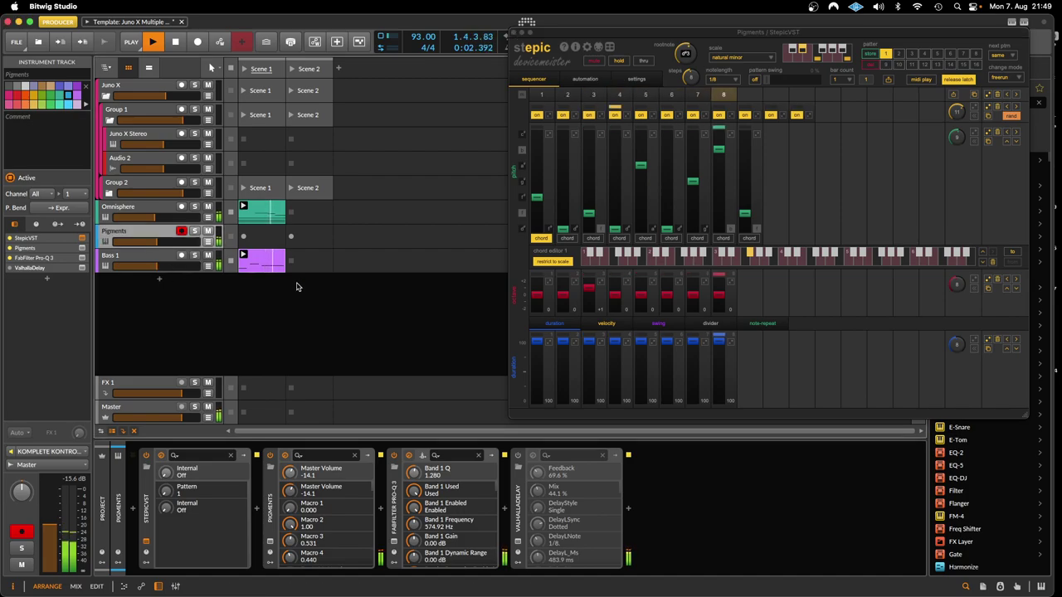
click(531, 456)
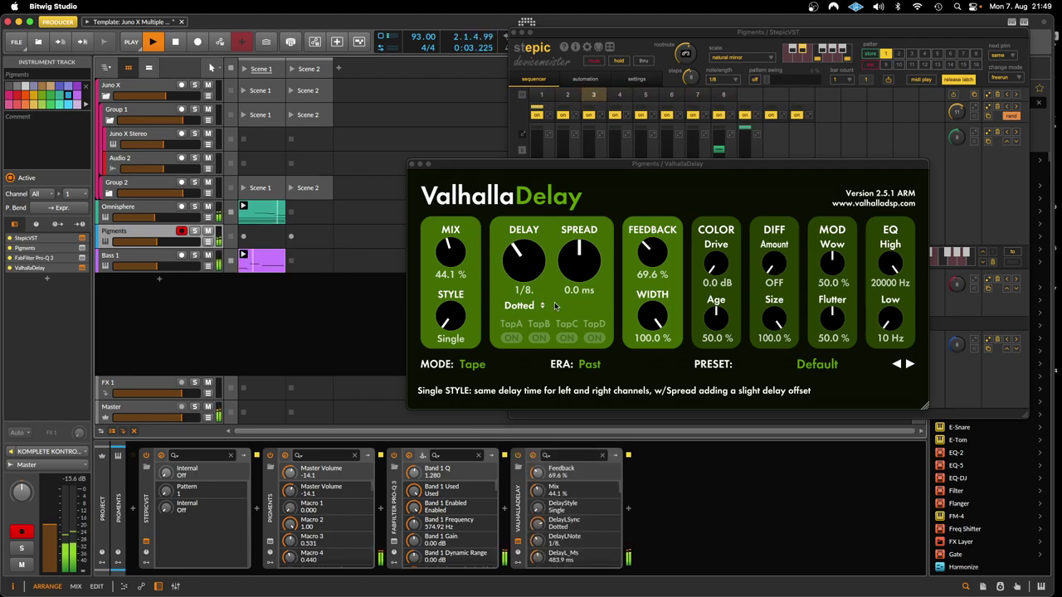
drag(452, 262, 452, 268)
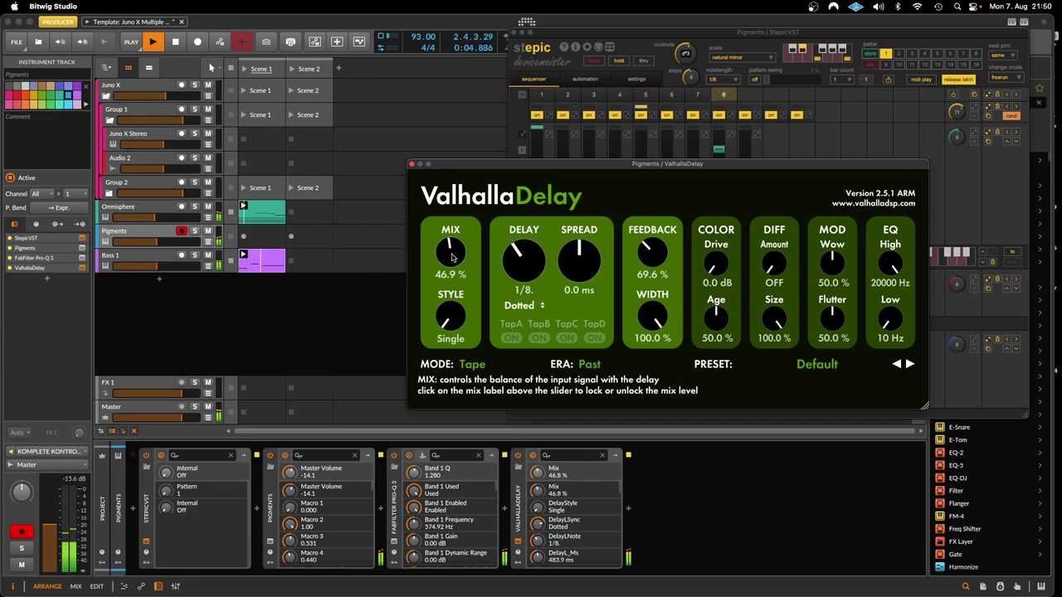
drag(654, 262, 654, 259)
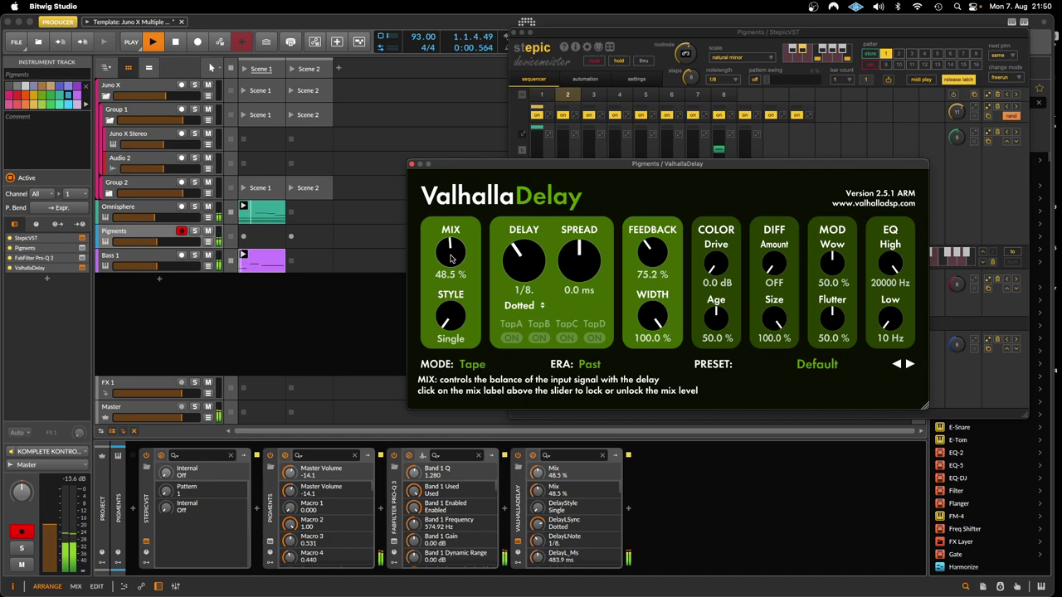
click(412, 164)
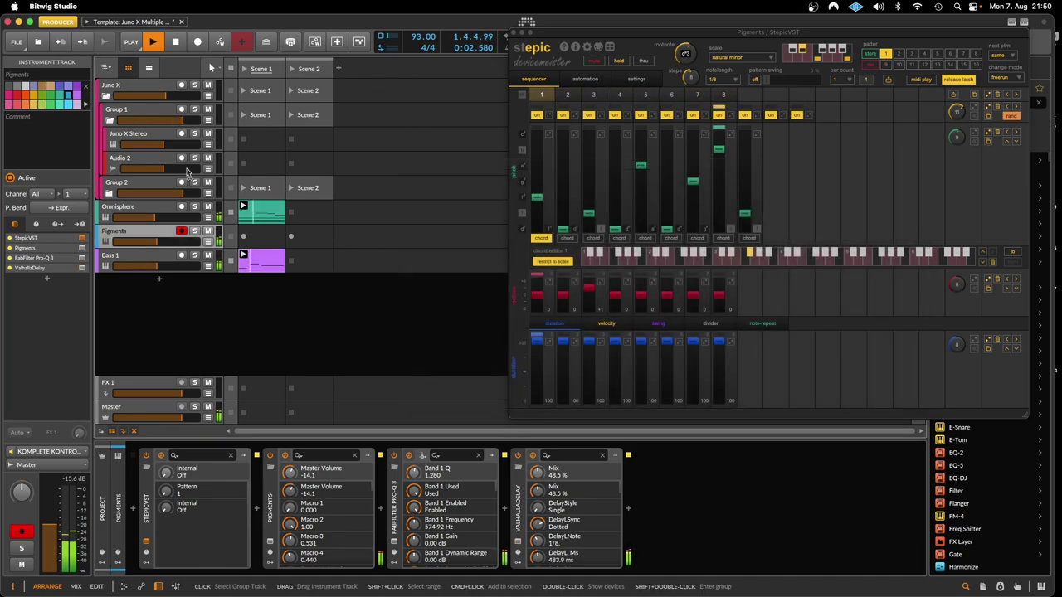
Raise the Bass 1 track's volume slightly and select the Juno X Stereo track for live playing
drag(158, 269, 162, 270)
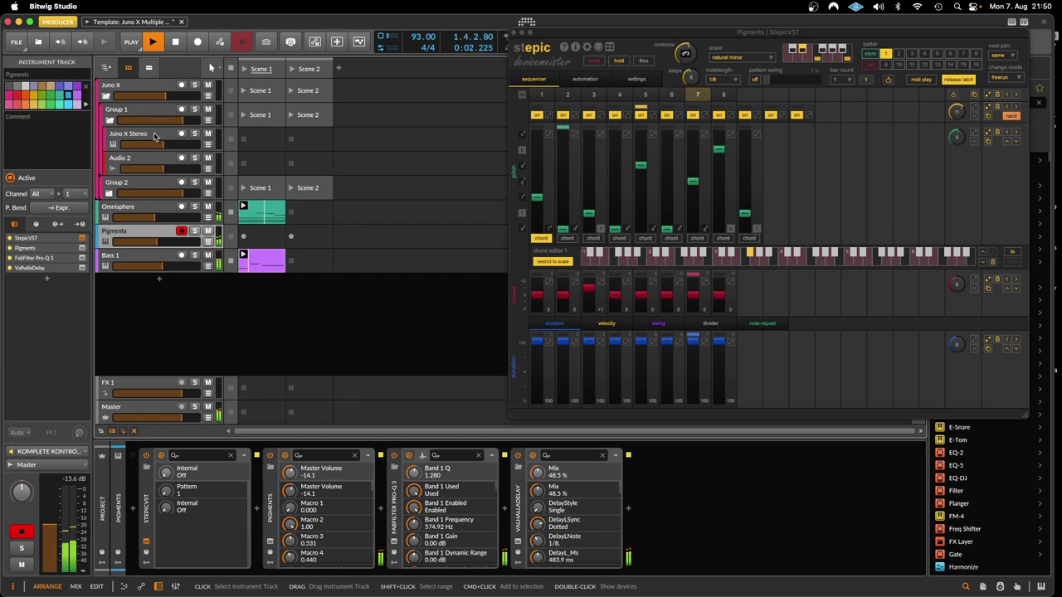
click(148, 138)
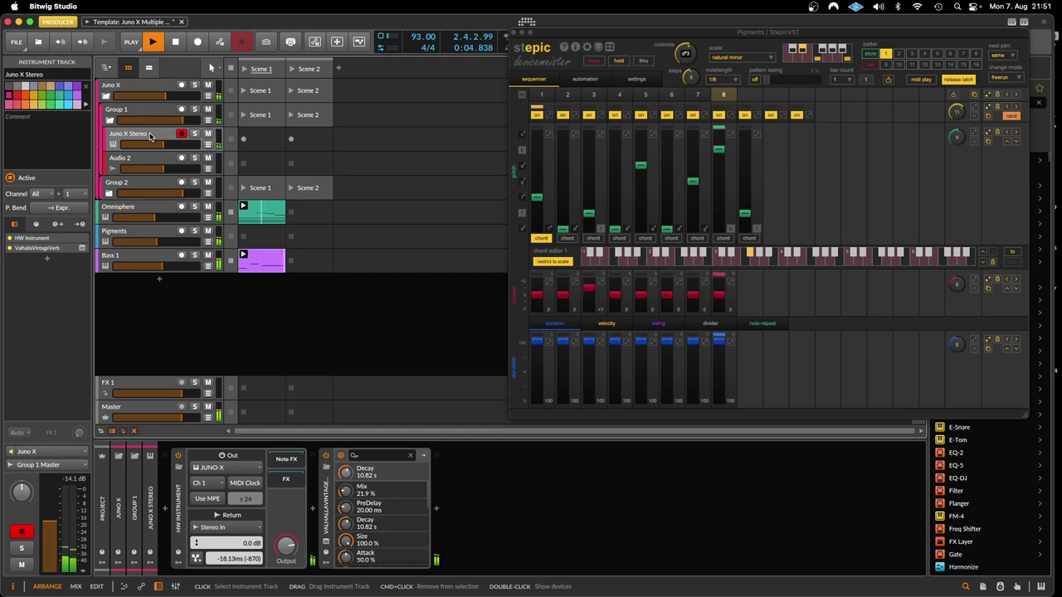
Stop the Omnisphere and Bass 1 clips and review the ValhallaVintageVerb settings on the Juno X Stereo track
click(232, 263)
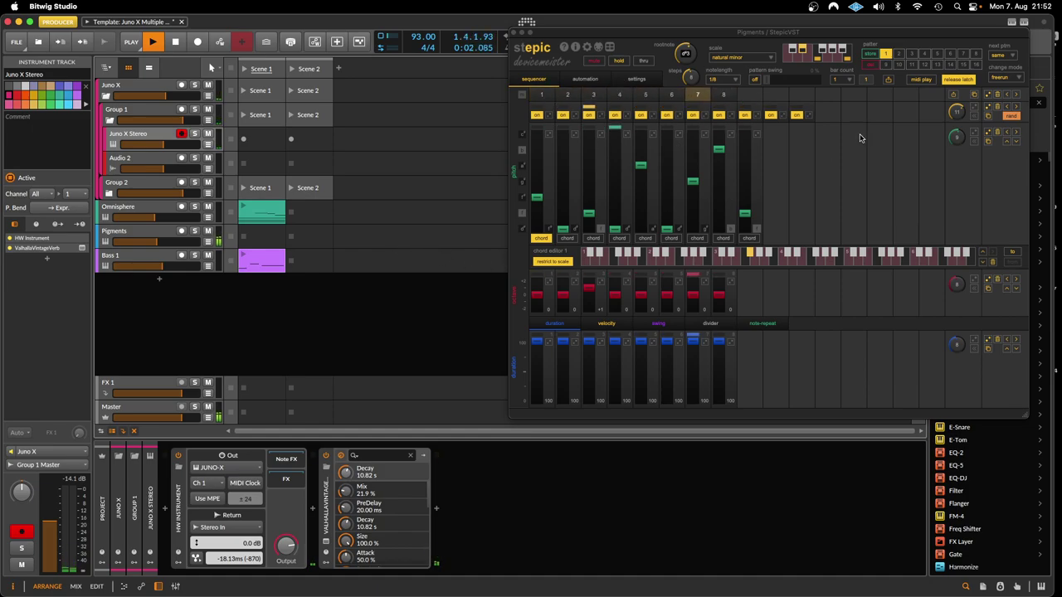
click(325, 470)
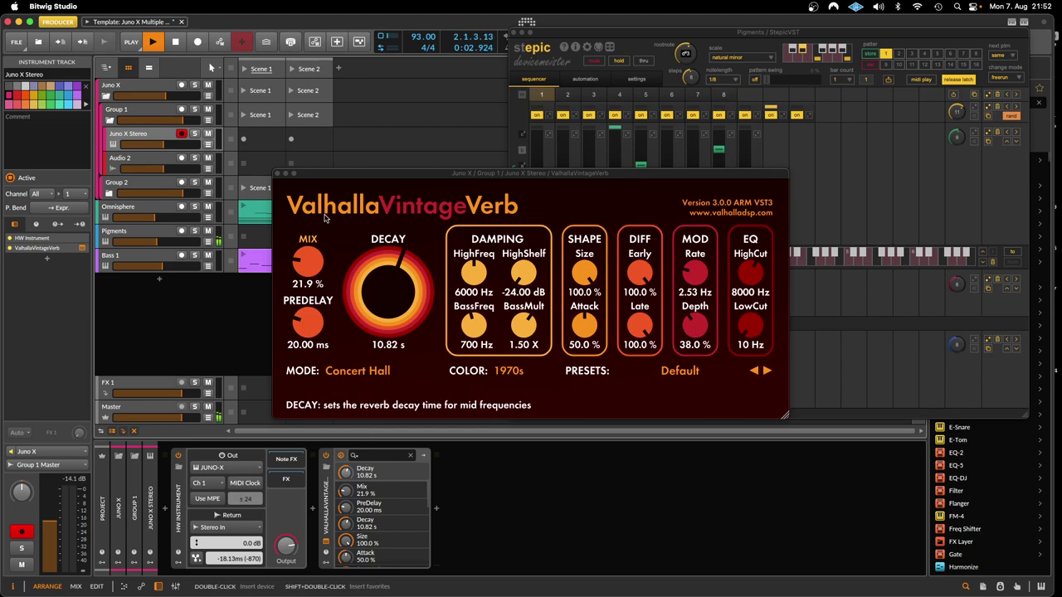
click(280, 176)
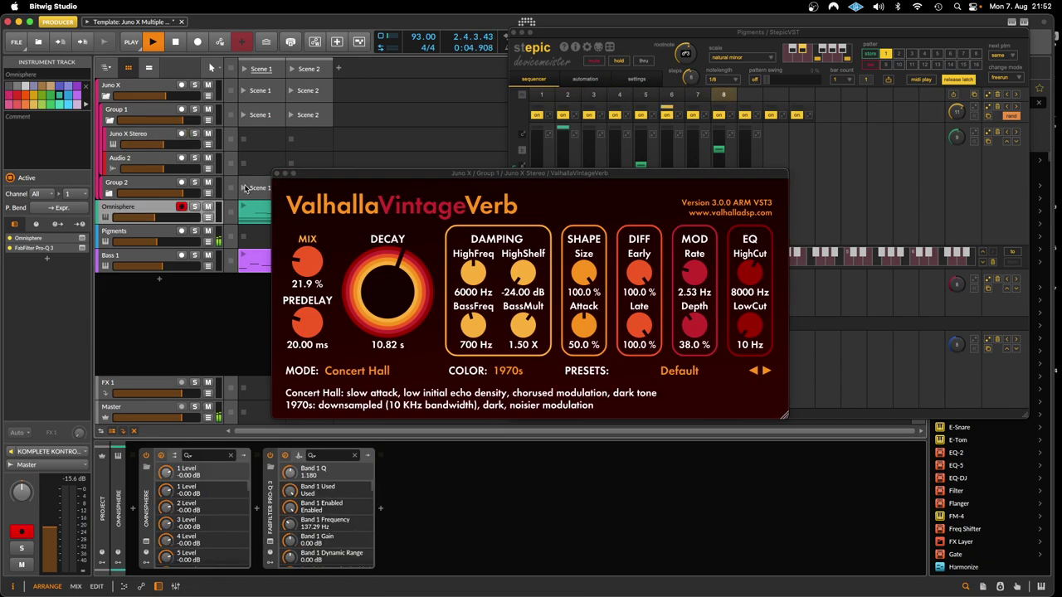
click(277, 174)
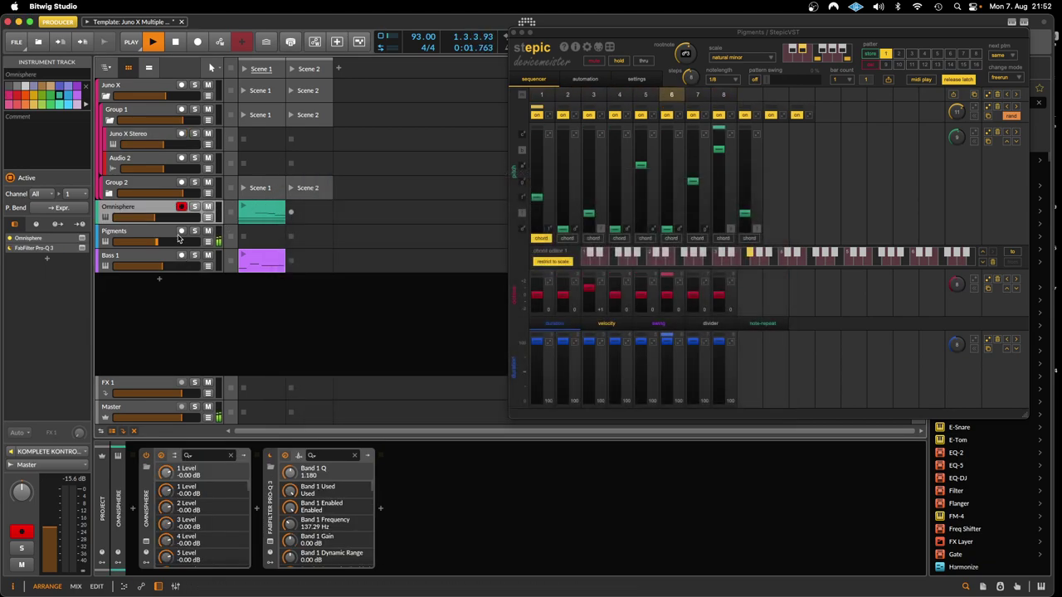
Shorten the Pigments track's ValhallaDelay time to dotted 1/64 and stop playback
click(132, 237)
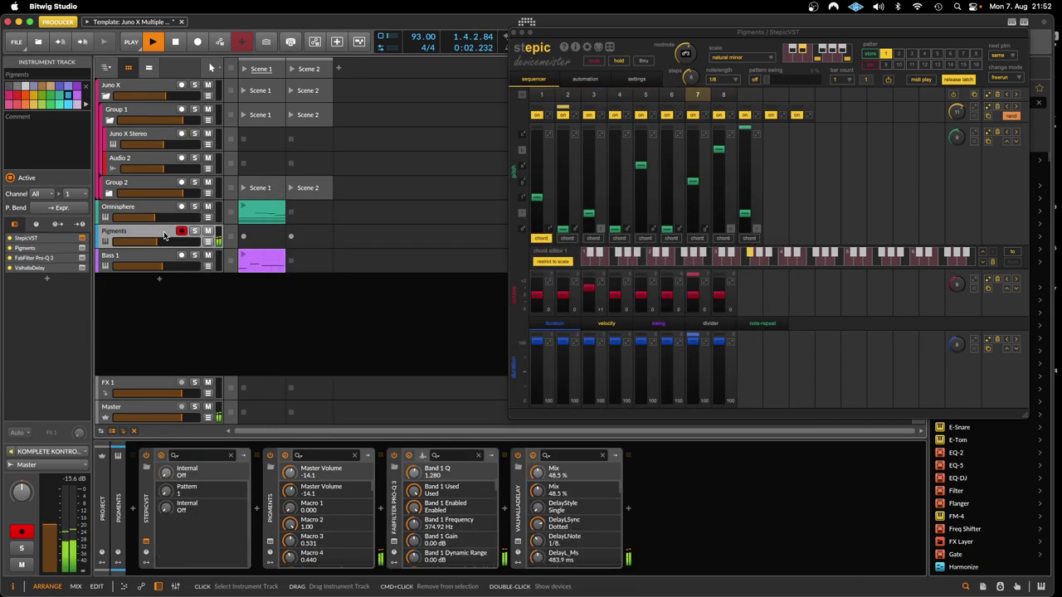
click(533, 455)
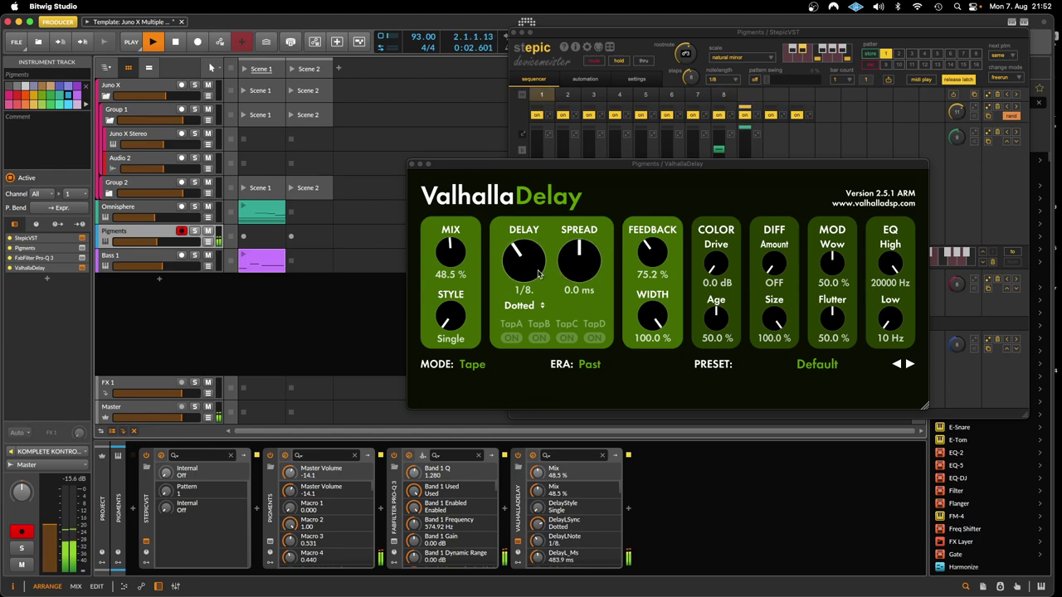
drag(540, 272, 534, 317)
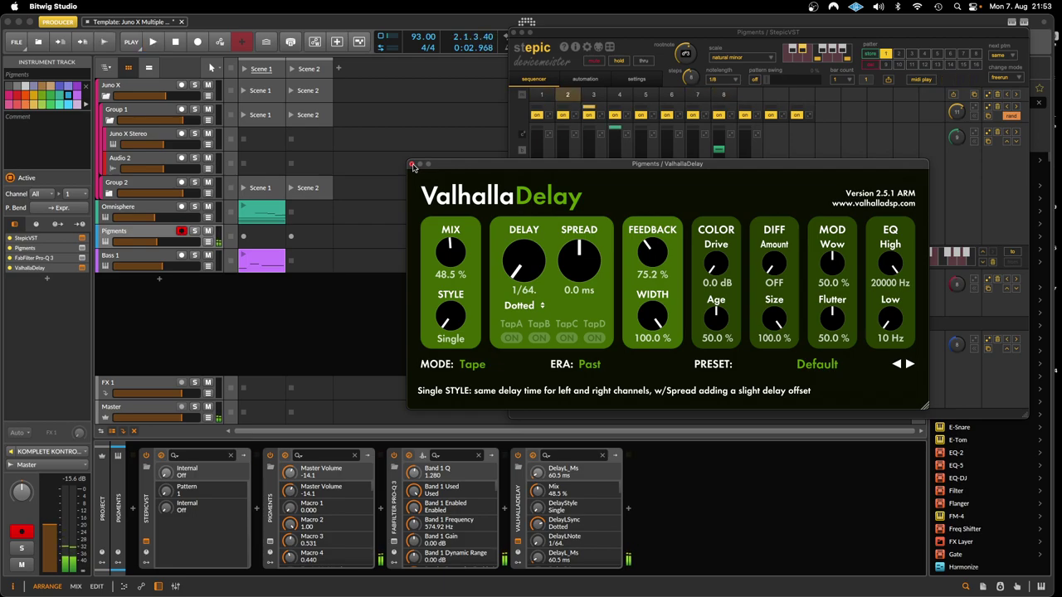
Switch to OBS Studio and bring up its main window
key(super+Tab)
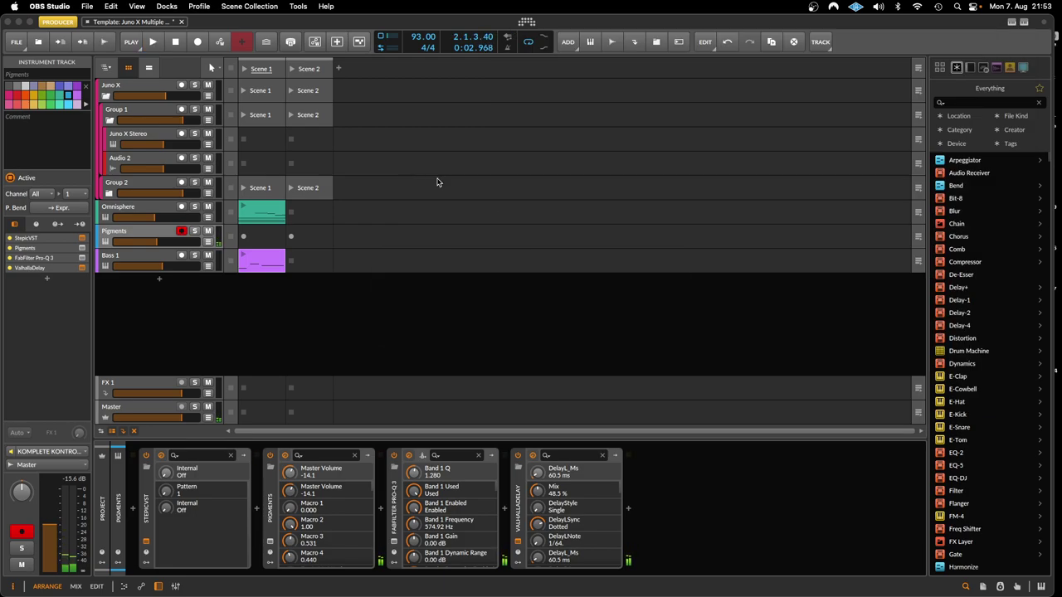
mouse_move(1016, 590)
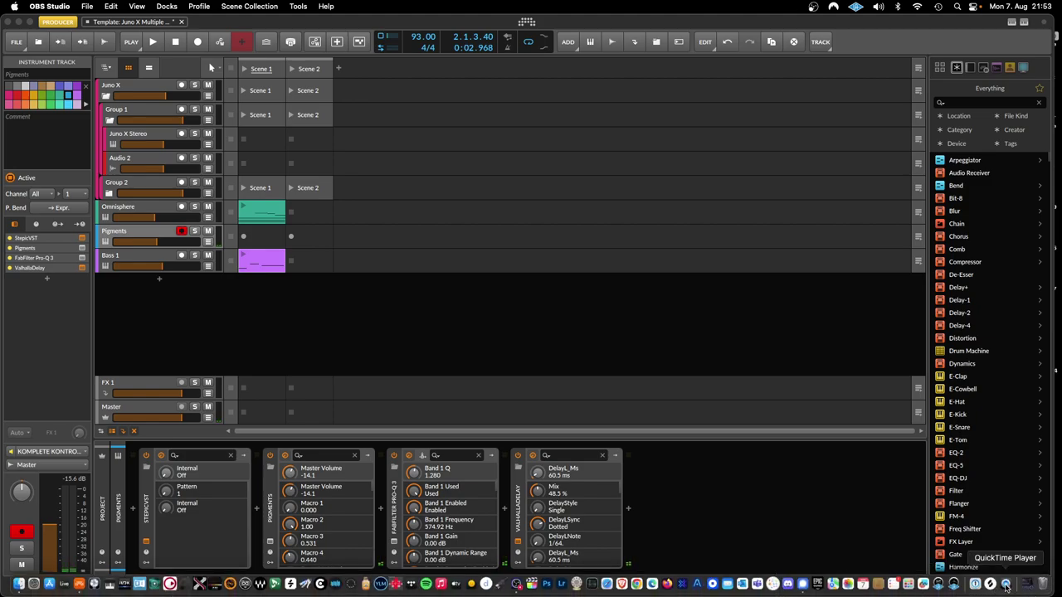
click(1026, 585)
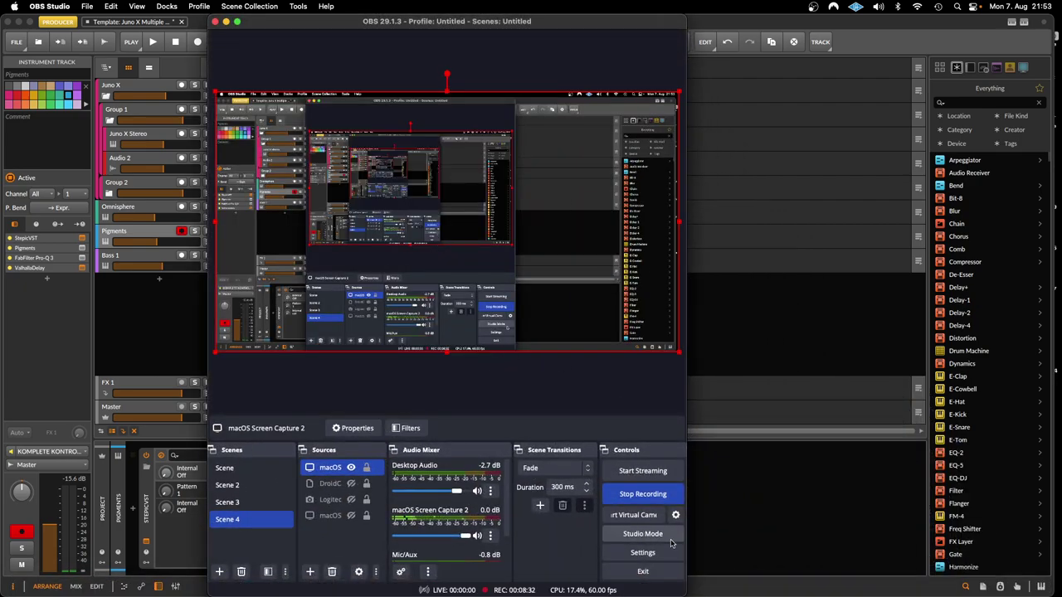